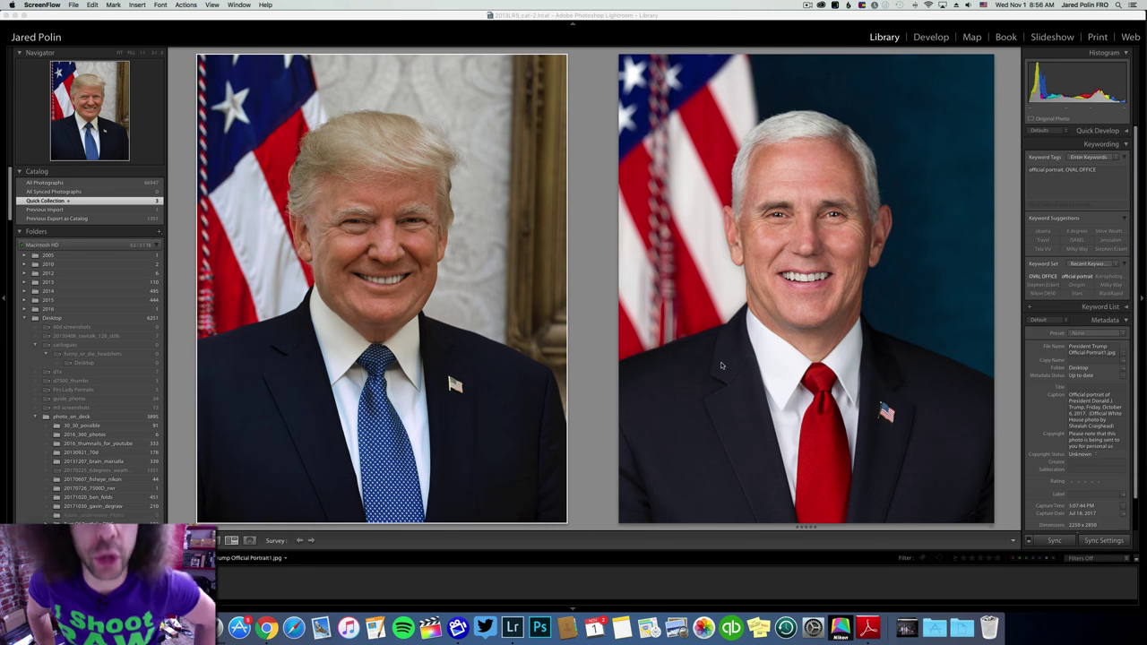
Step: Show the Trump portrait alone, view the other Trump portrait, then return to the smiling one
double_click(359, 213)
key(Right)
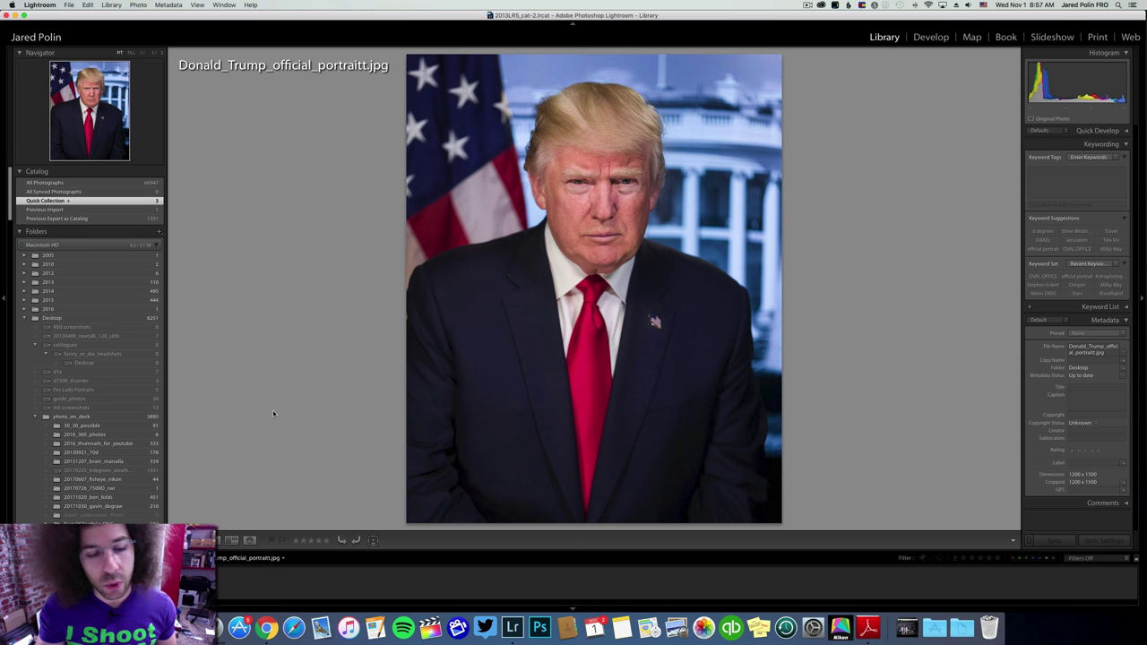
key(Right)
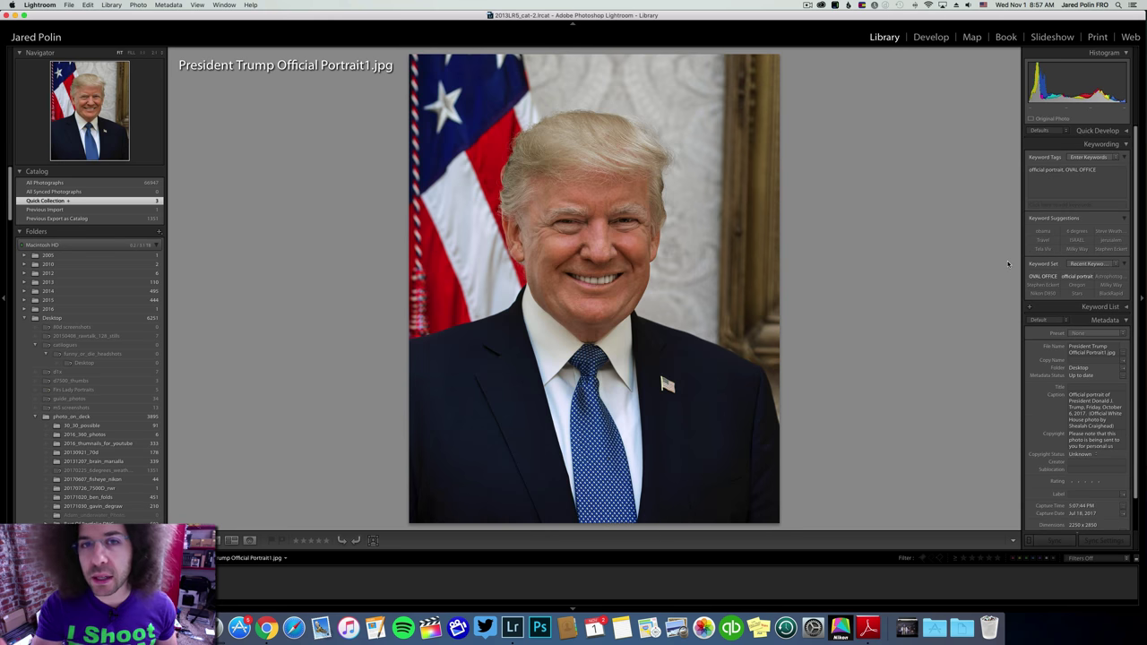
scroll(1075, 341, down, 2)
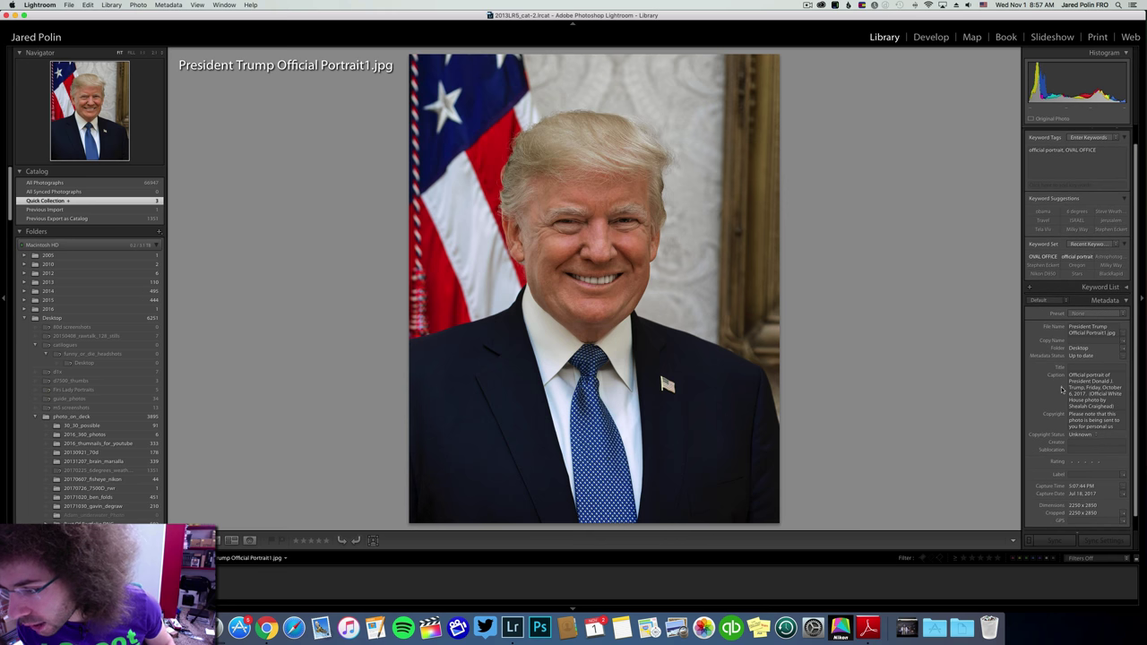
scroll(1066, 421, down, 2)
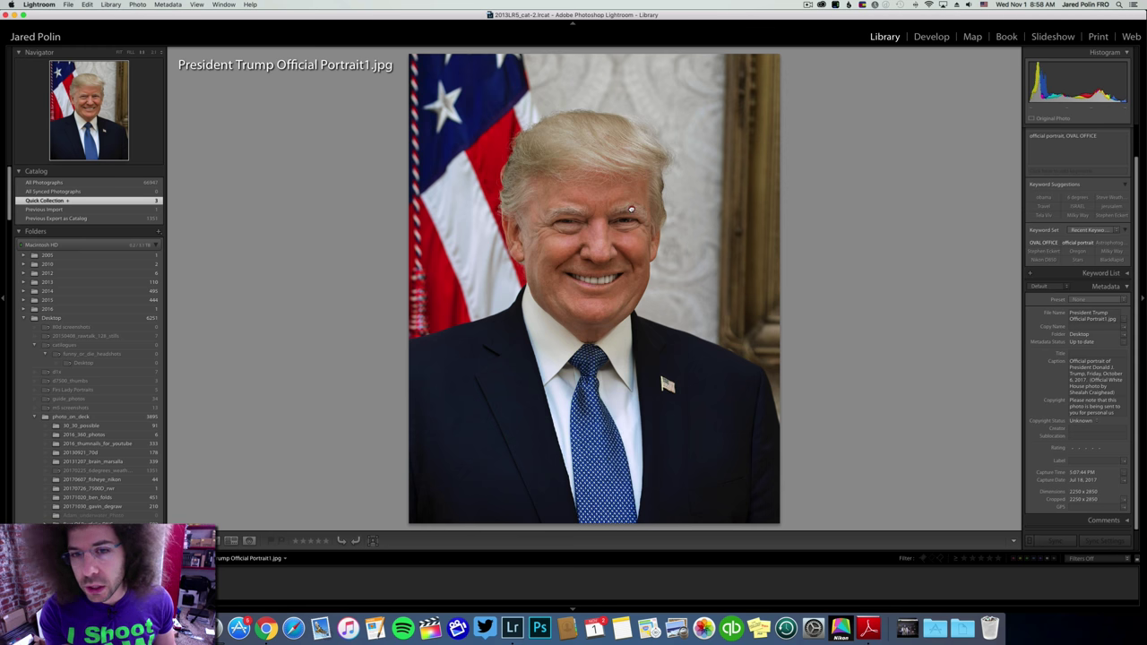
click(629, 212)
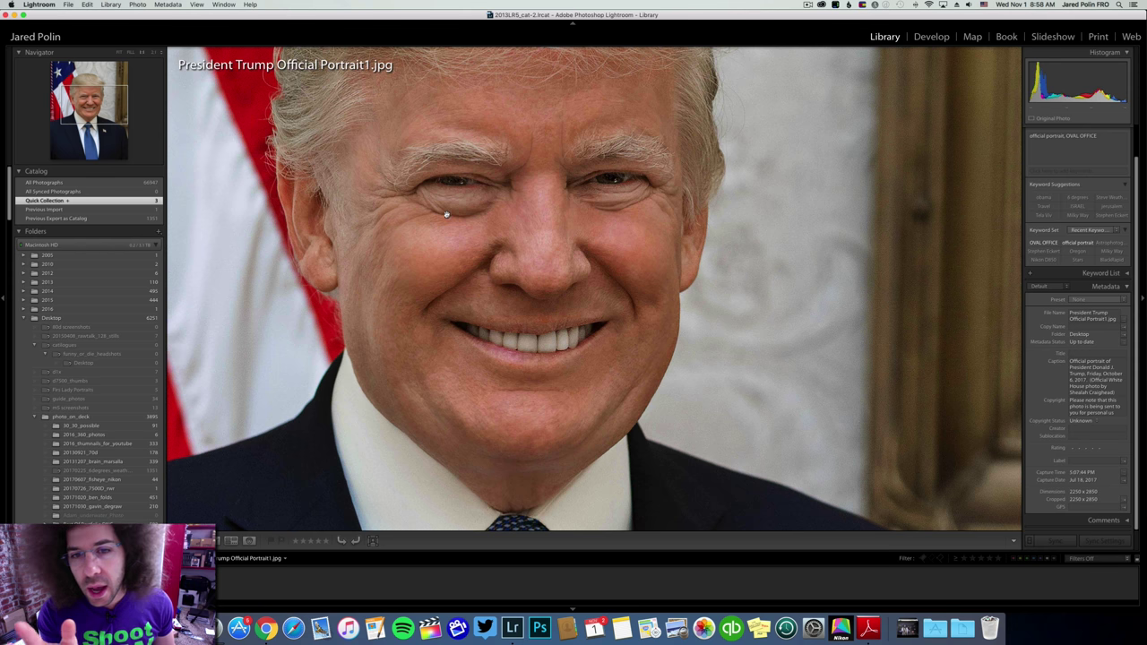
drag(437, 215, 534, 190)
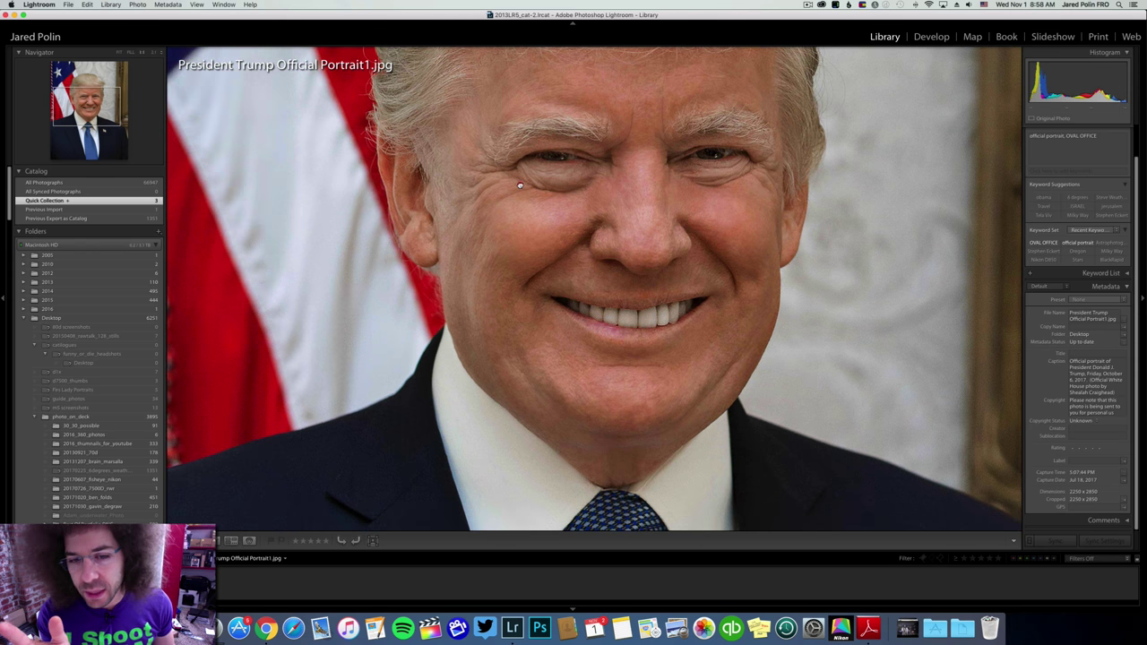
click(575, 306)
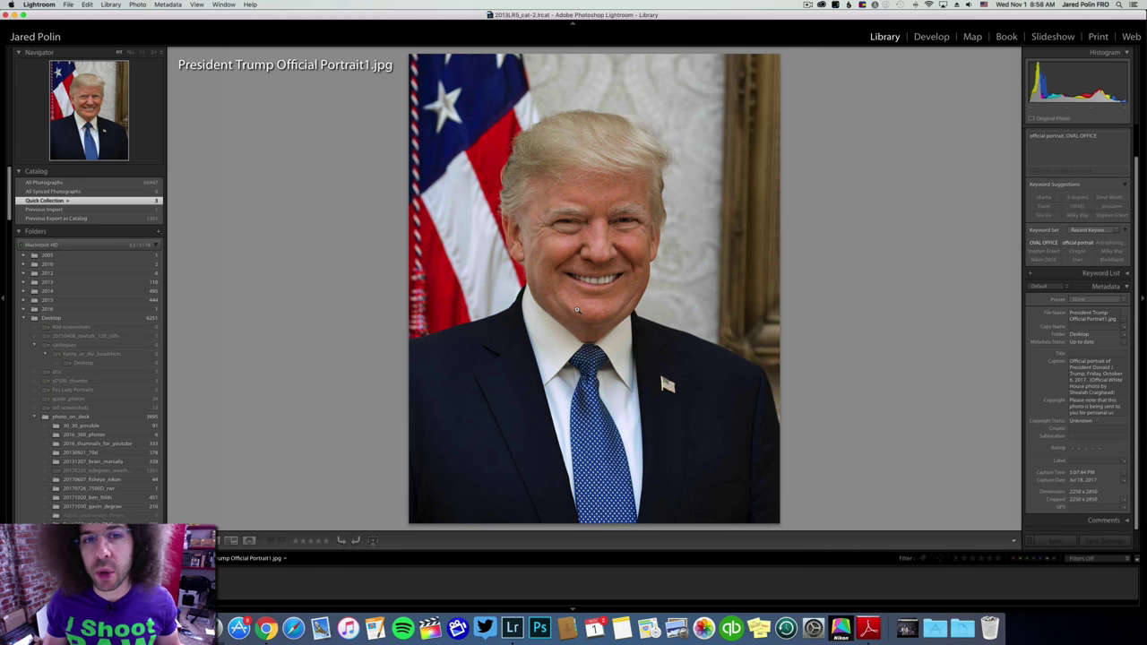
Step: Flip between the two Trump portraits, then zoom in to inspect the smiling one's face
key(Right)
key(Right)
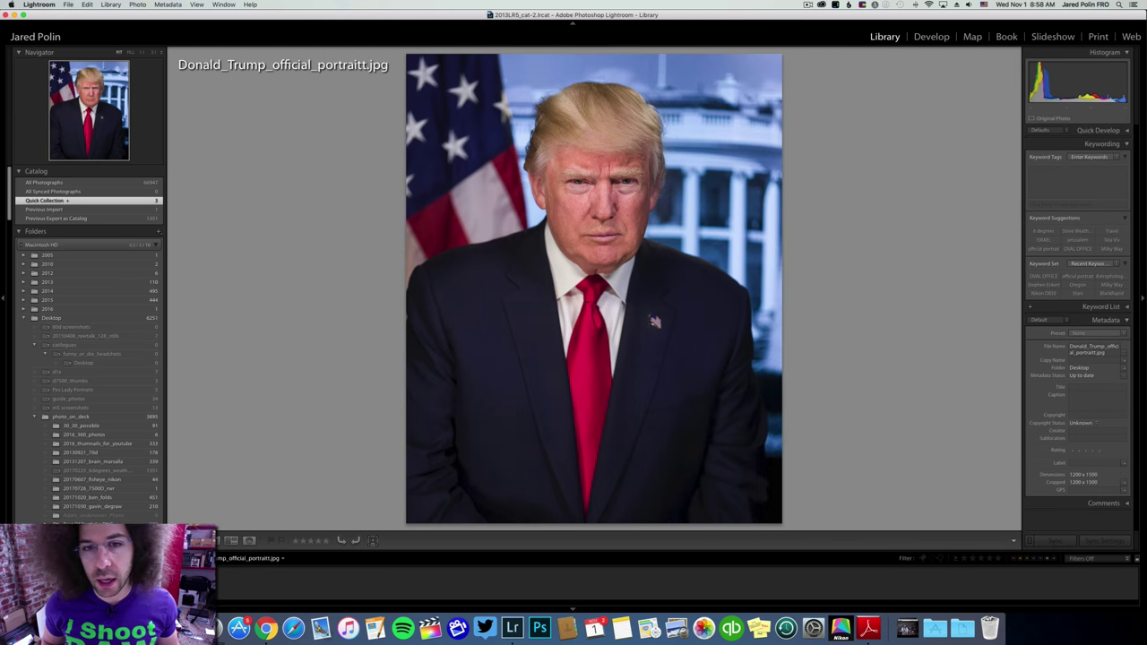
key(Left)
key(Left)
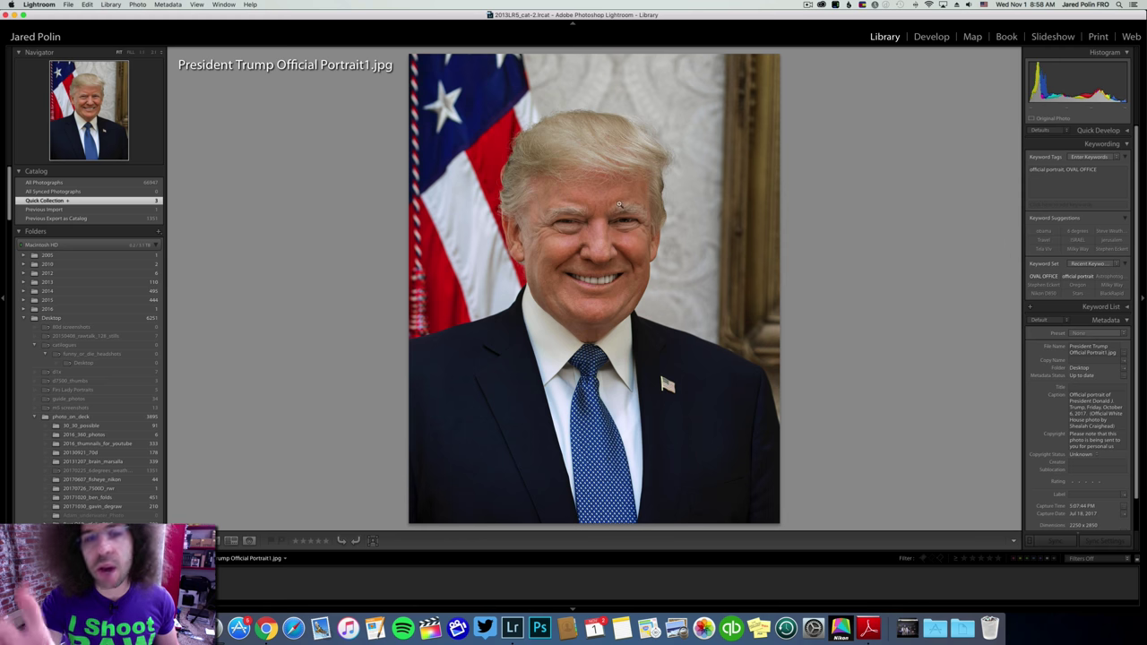
click(570, 224)
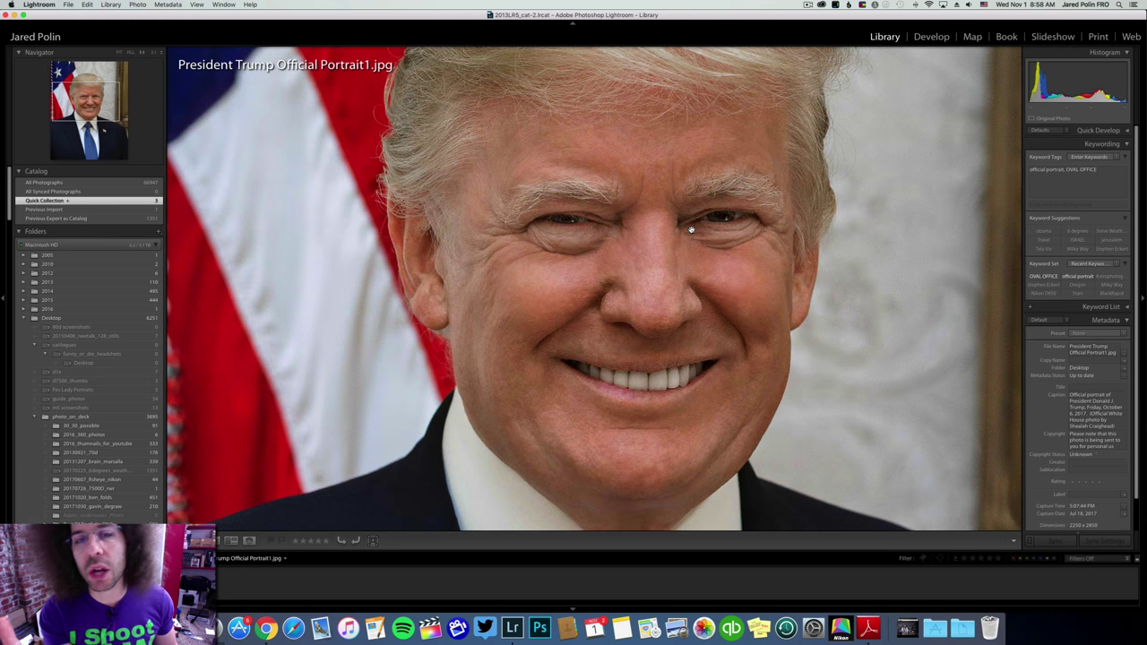
click(645, 219)
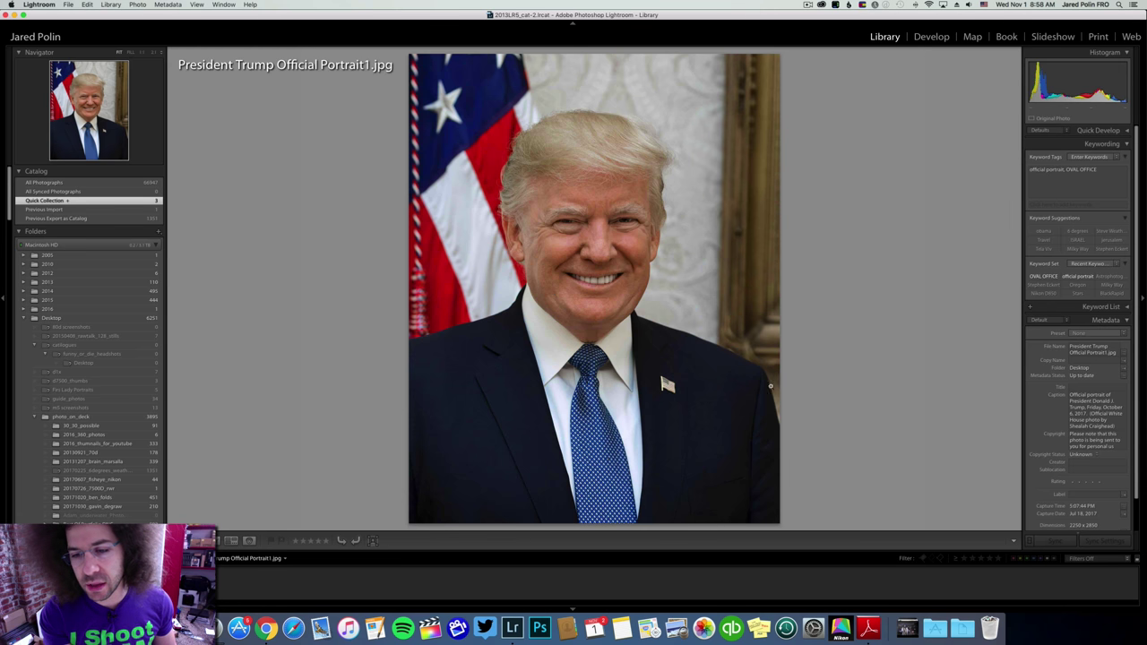
drag(761, 361, 628, 323)
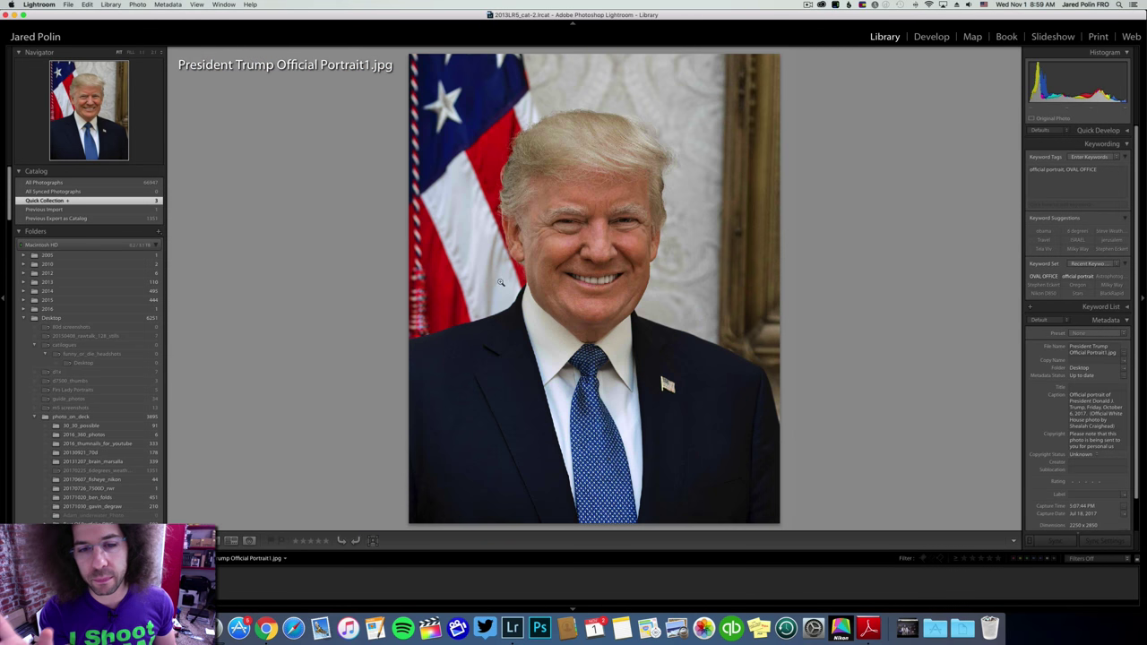
click(931, 37)
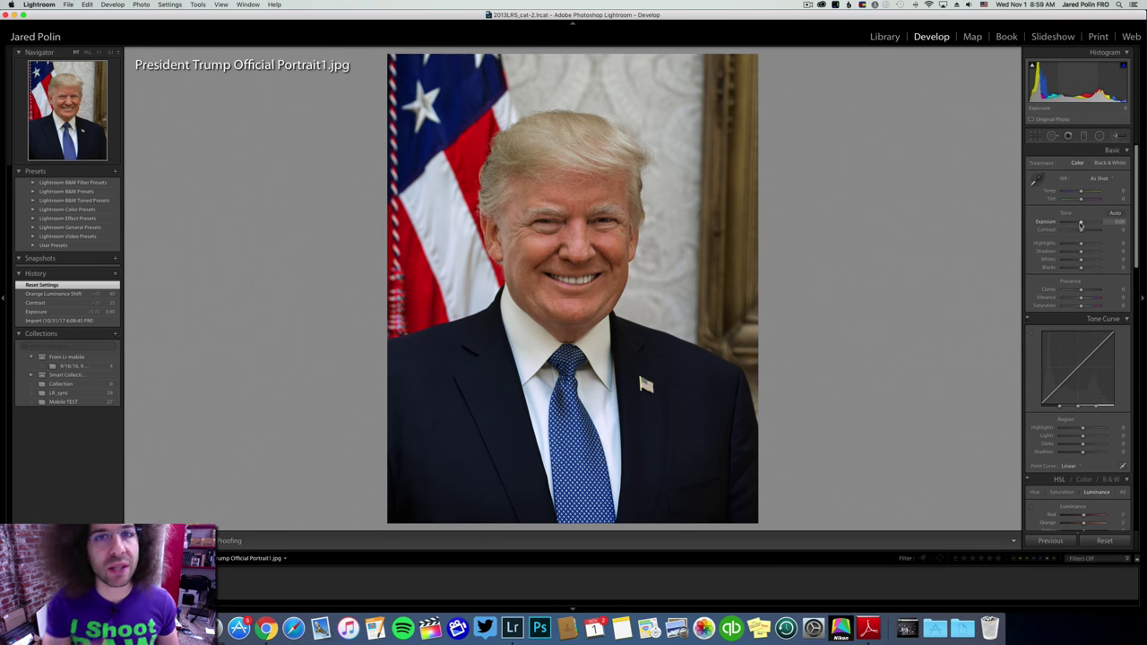
Step: Set Exposure +0.80, Contrast +34, Orange Luminance +27 and Highlights -16, then compare before/after
drag(1080, 224, 1083, 225)
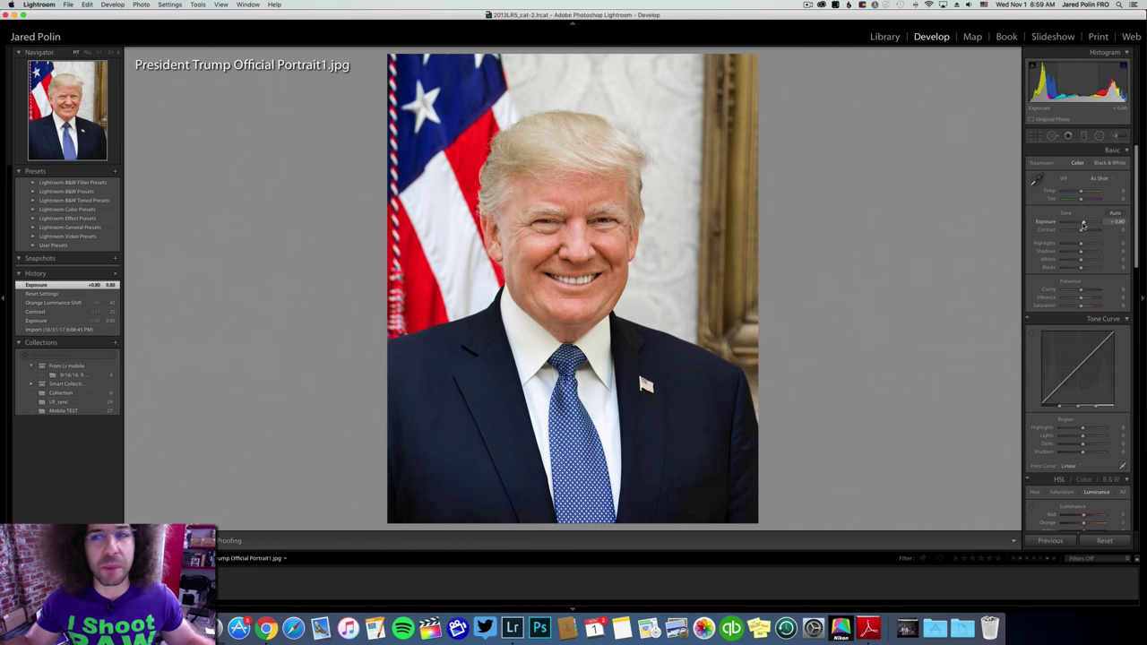
drag(1084, 229, 1087, 230)
scroll(1092, 320, down, 5)
drag(1091, 321, 1088, 321)
scroll(1088, 321, up, 5)
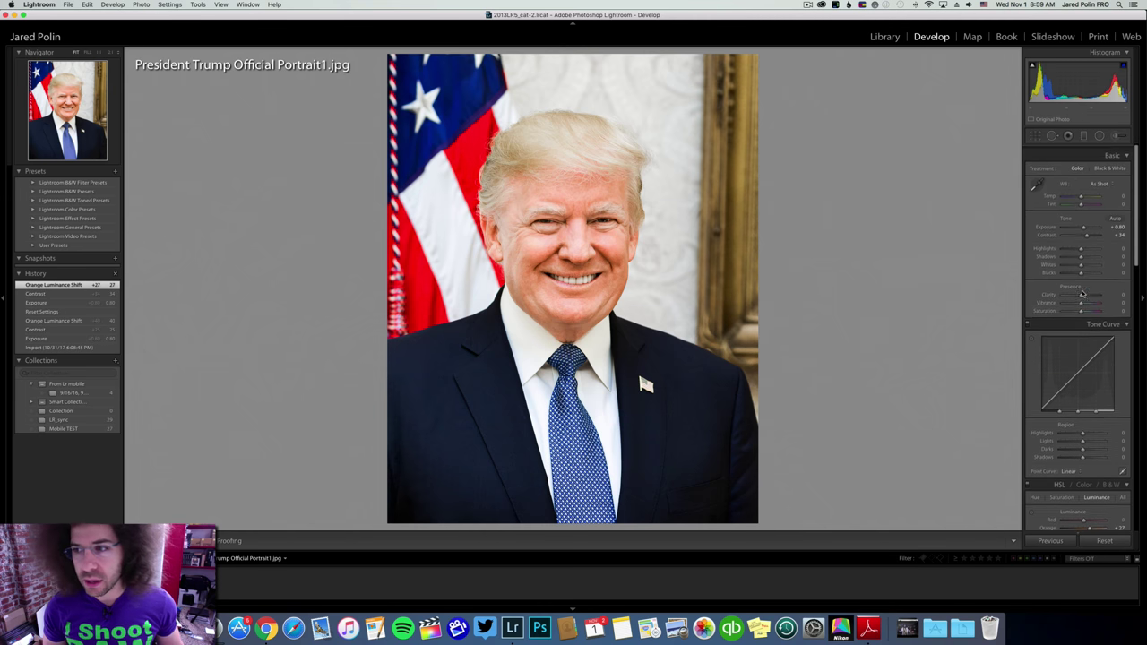
click(1075, 245)
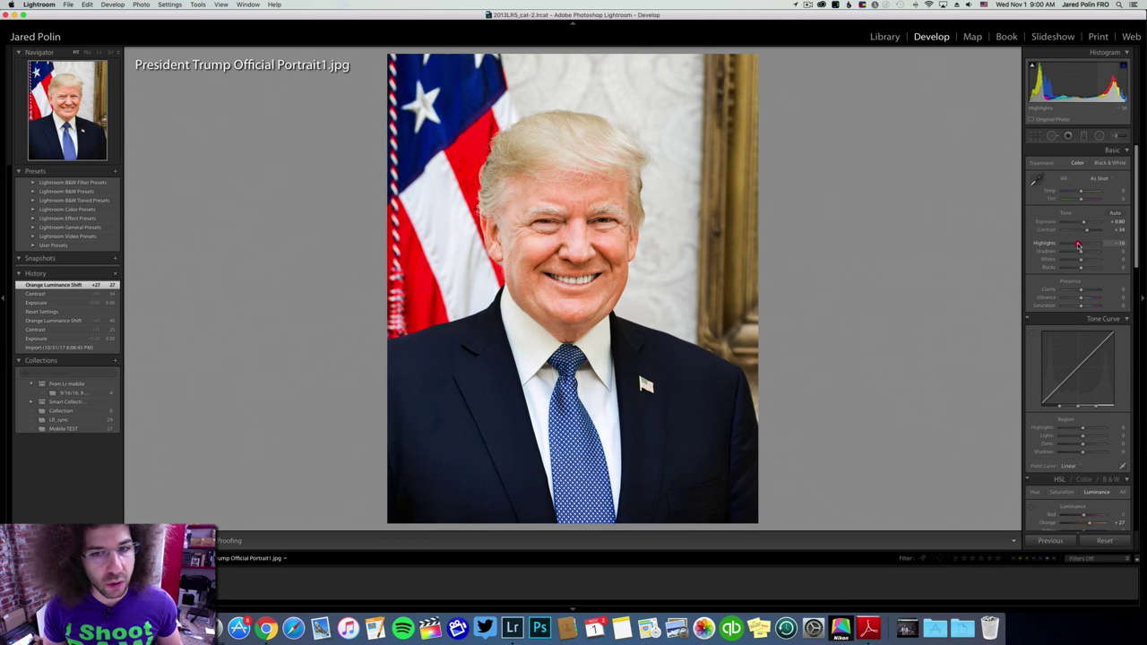
drag(1078, 244, 1076, 246)
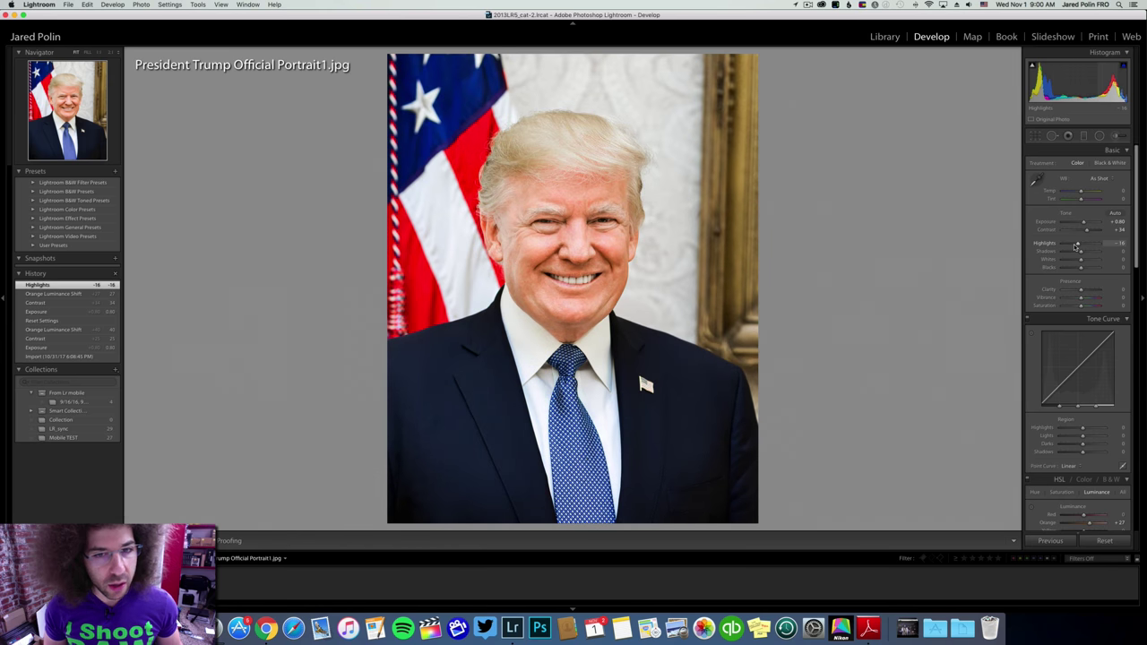
key(backslash)
key(backslash)
key(backslash)
key(backslash)
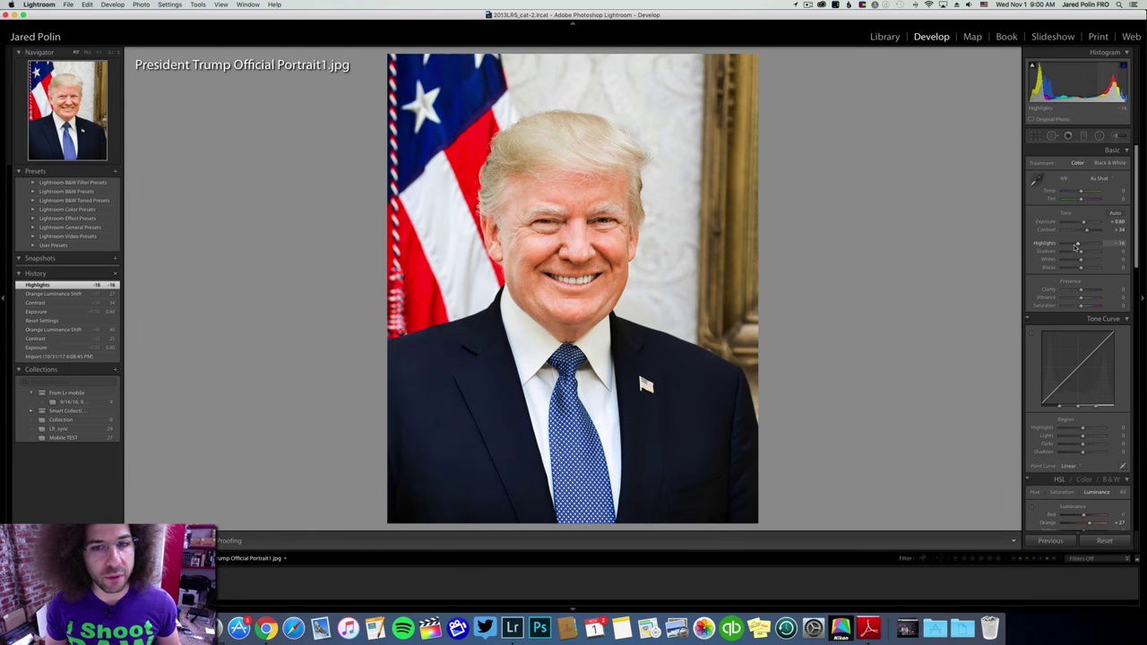
key(backslash)
key(backslash)
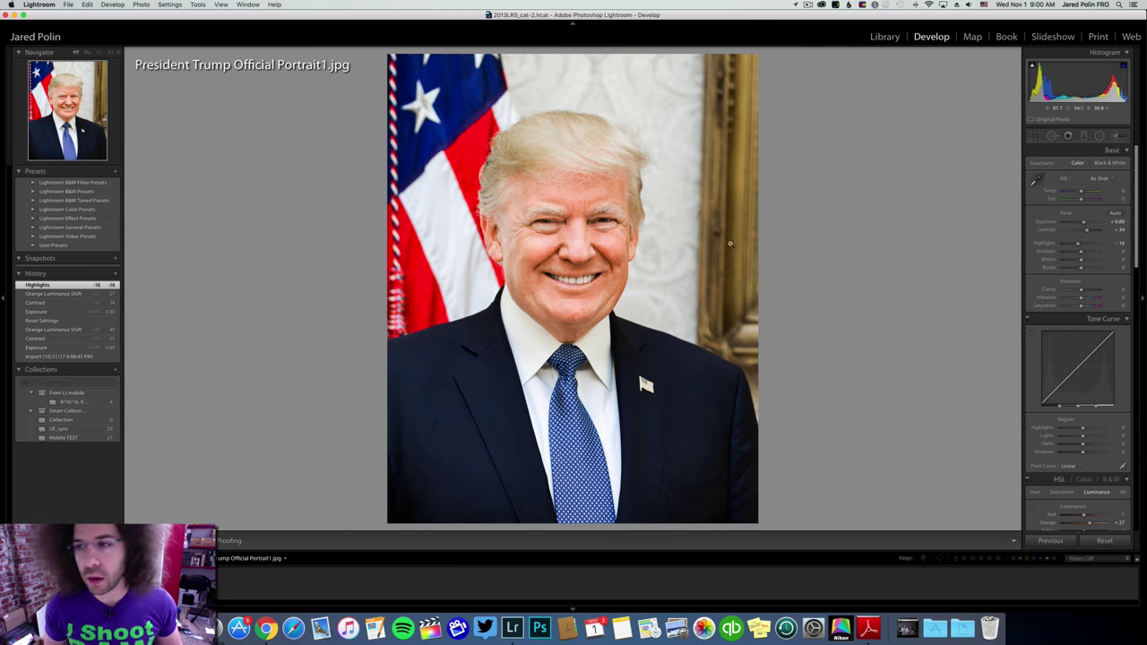
Step: Paint an Auto Mask adjustment-brush mask over the background wall, upper flag and right wall edge
click(1052, 136)
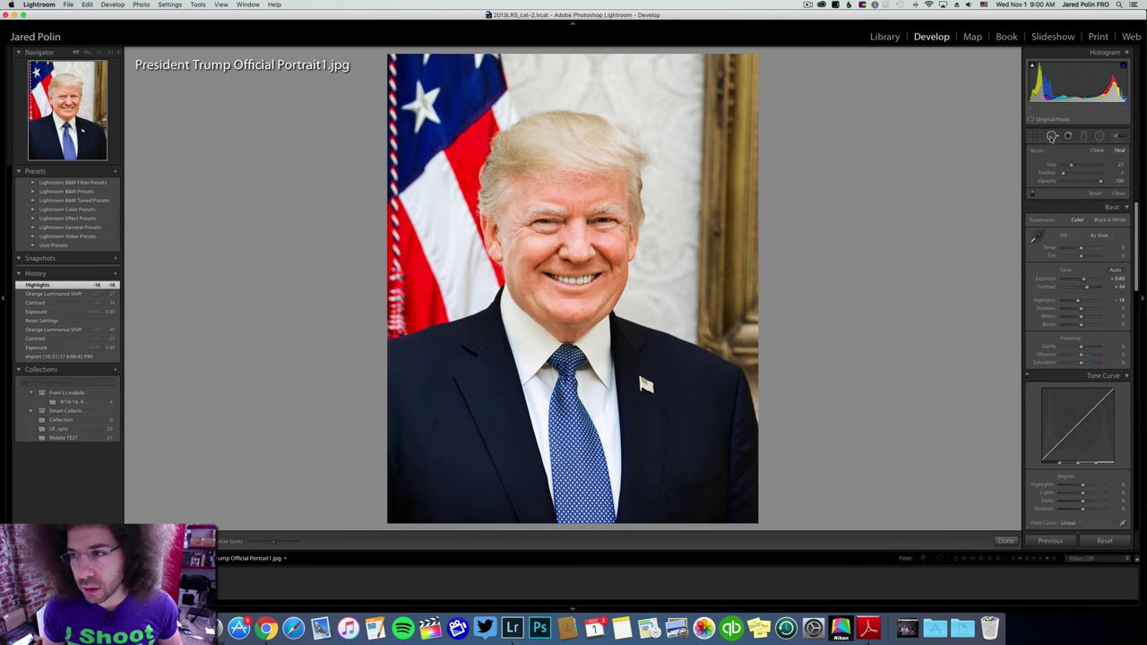
click(1052, 136)
click(1115, 136)
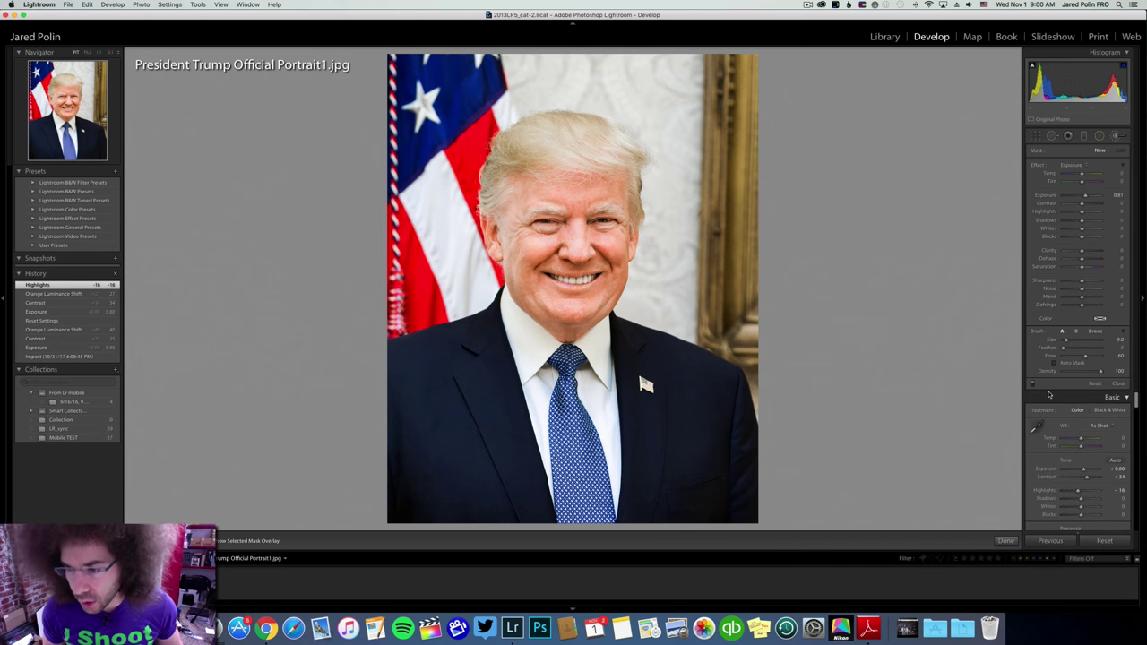
click(1054, 362)
mouse_move(715, 134)
mouse_down()
mouse_move(729, 90)
mouse_move(729, 201)
mouse_move(755, 344)
mouse_move(775, 377)
mouse_move(724, 282)
mouse_move(688, 274)
mouse_move(664, 293)
mouse_move(682, 297)
mouse_move(706, 183)
mouse_move(686, 222)
mouse_move(679, 72)
mouse_move(517, 66)
mouse_move(438, 77)
mouse_move(403, 119)
mouse_move(391, 229)
mouse_move(428, 159)
mouse_move(444, 267)
mouse_move(464, 271)
mouse_move(403, 287)
mouse_up()
scroll(701, 102, up, 5)
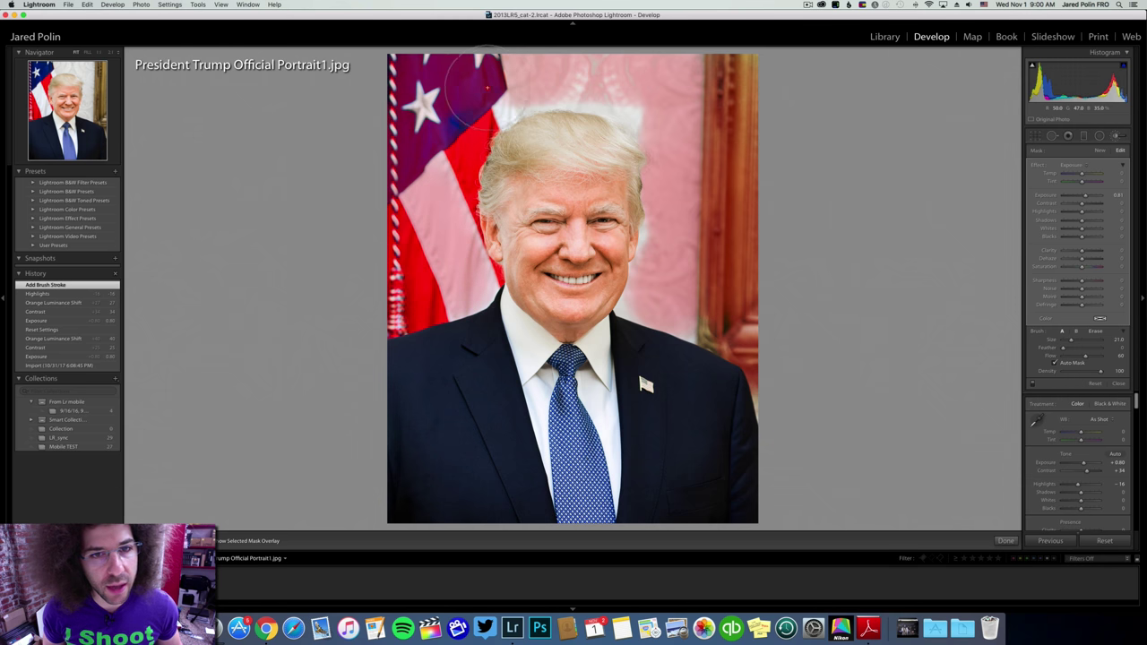
mouse_move(488, 72)
mouse_down()
mouse_move(461, 101)
mouse_move(495, 81)
mouse_move(448, 113)
mouse_up()
mouse_move(675, 295)
mouse_down()
mouse_move(728, 325)
mouse_move(737, 312)
mouse_up()
Step: Raise the brushed area's exposure to about 1.56, then delete the brush pin and return to Library
drag(1086, 197, 1083, 199)
key(o)
key(Delete)
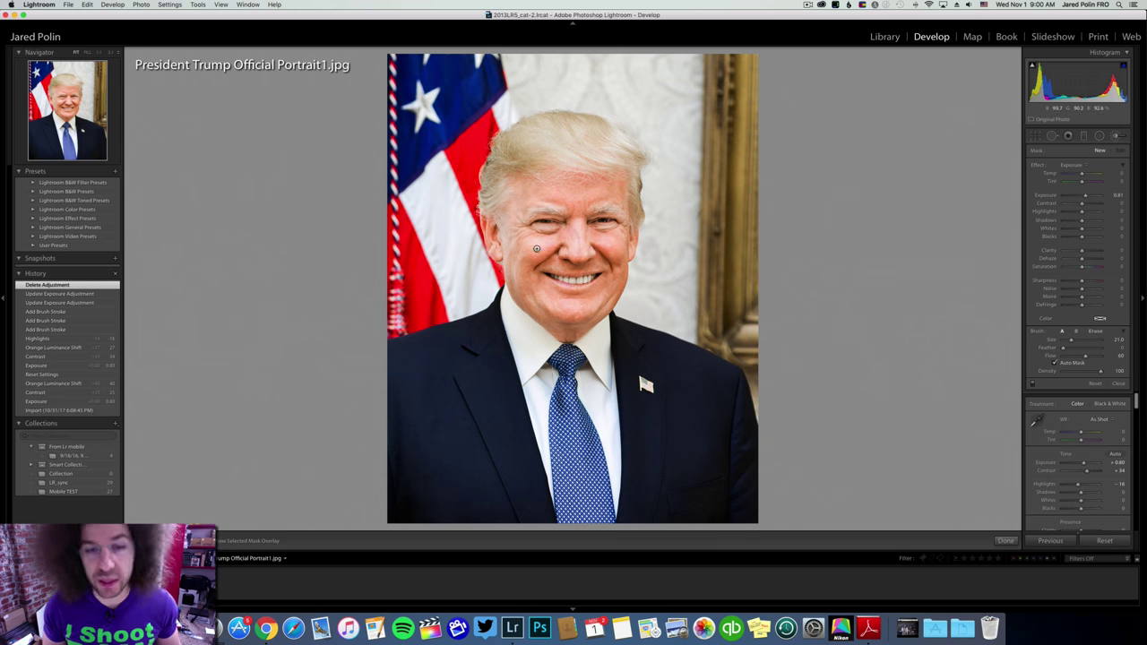
click(883, 37)
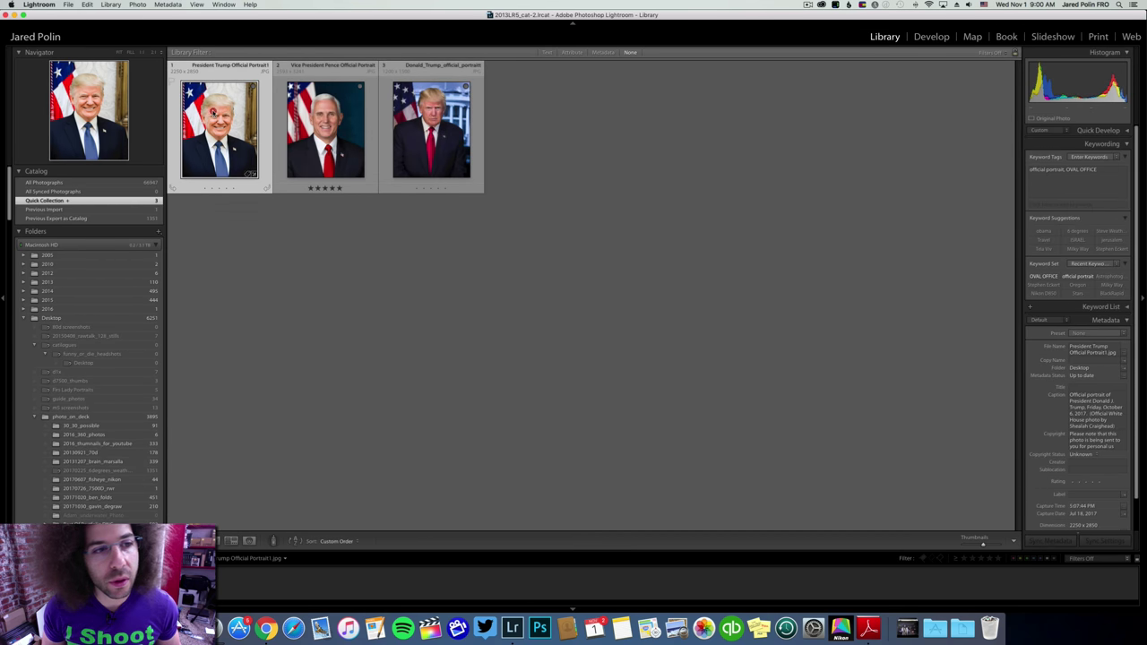
Step: Open the first grid thumbnail, President Trump Official Portrait1.jpg, in Develop
double_click(214, 111)
click(930, 37)
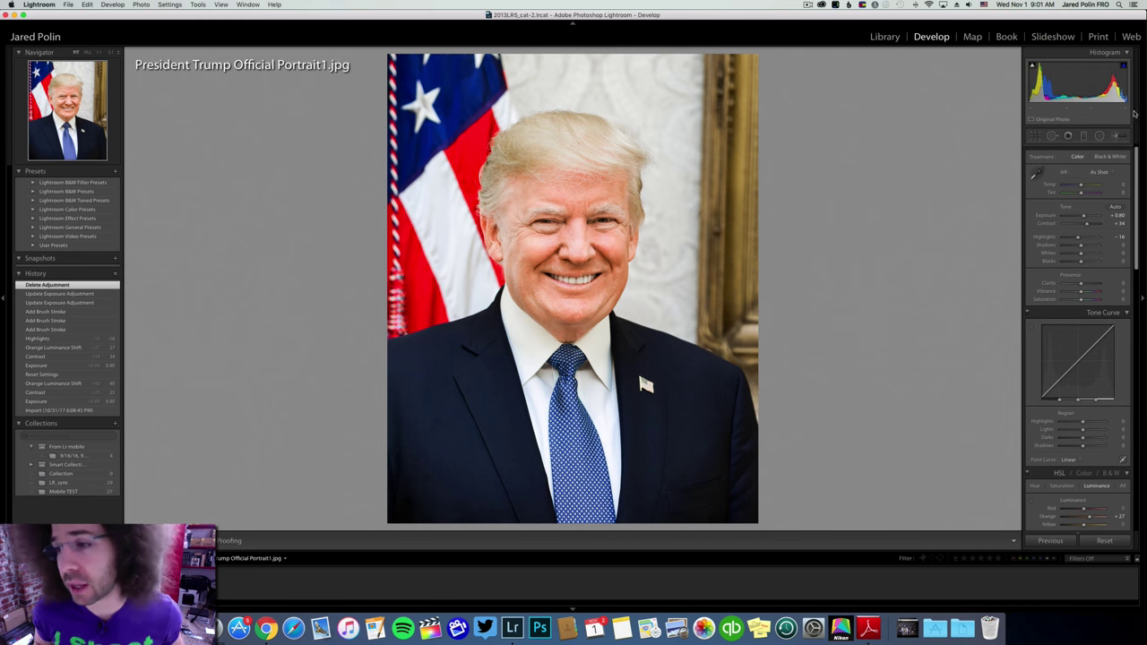
Step: Lower the Trump portrait's exposure to +0.50, then advance to the Pence portrait
drag(1086, 217, 1078, 187)
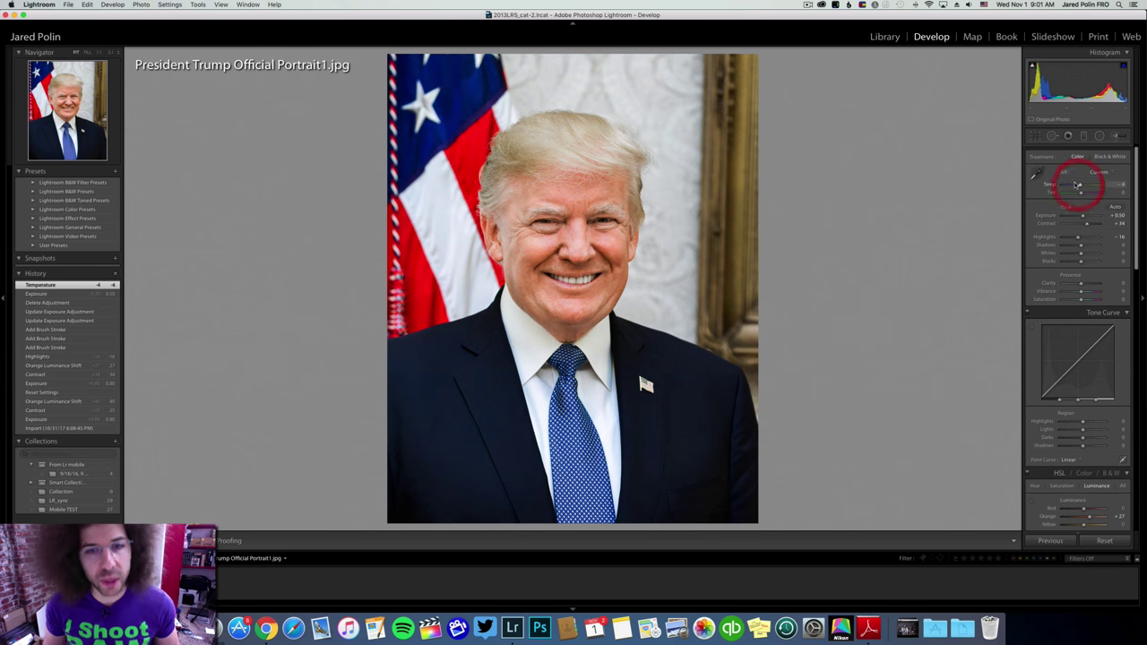
key(Right)
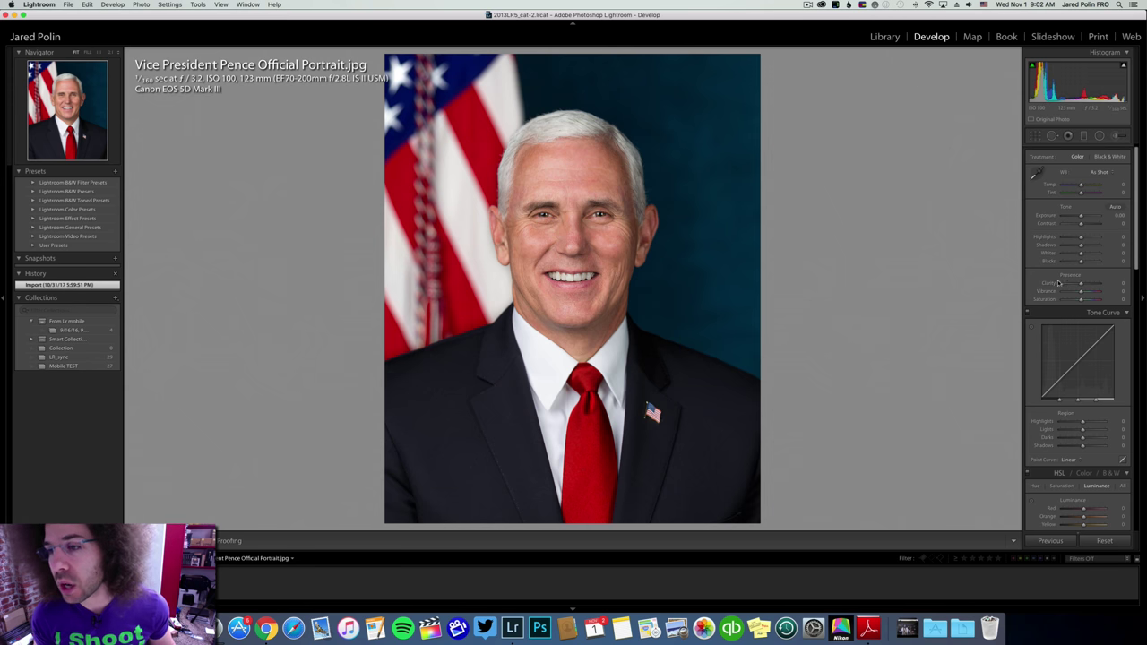
Step: Switch to Library and scroll the Metadata panel to the Pence portrait's Caption and Copyright fields
scroll(1078, 358, down, 10)
click(884, 36)
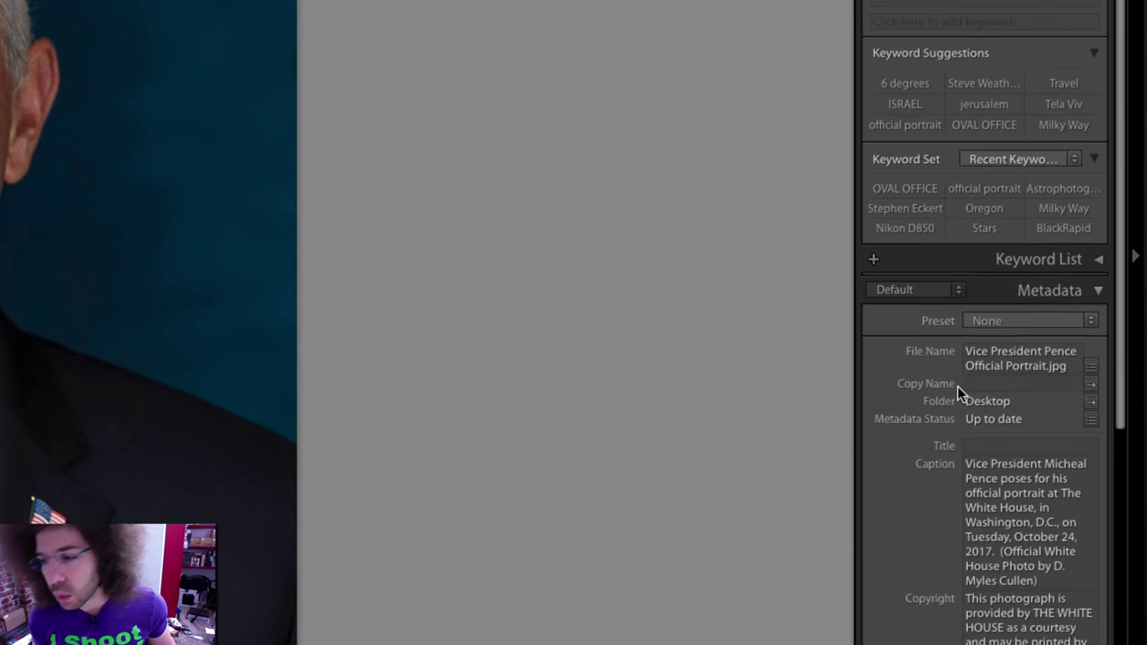
scroll(1038, 508, down, 10)
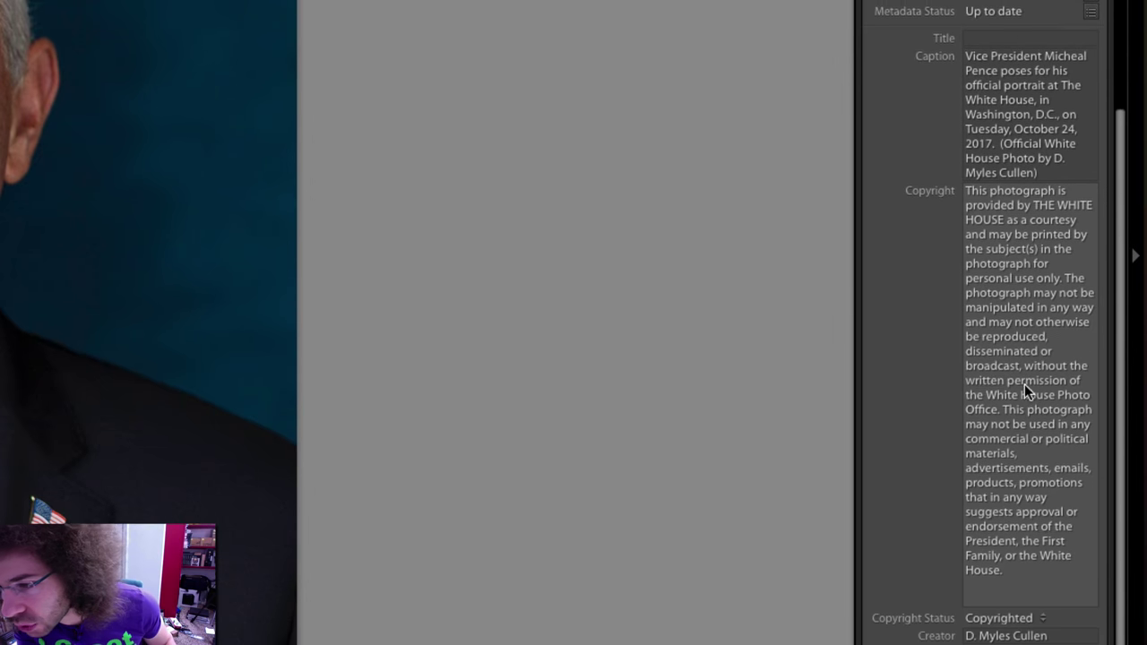
scroll(1023, 235, down, 2)
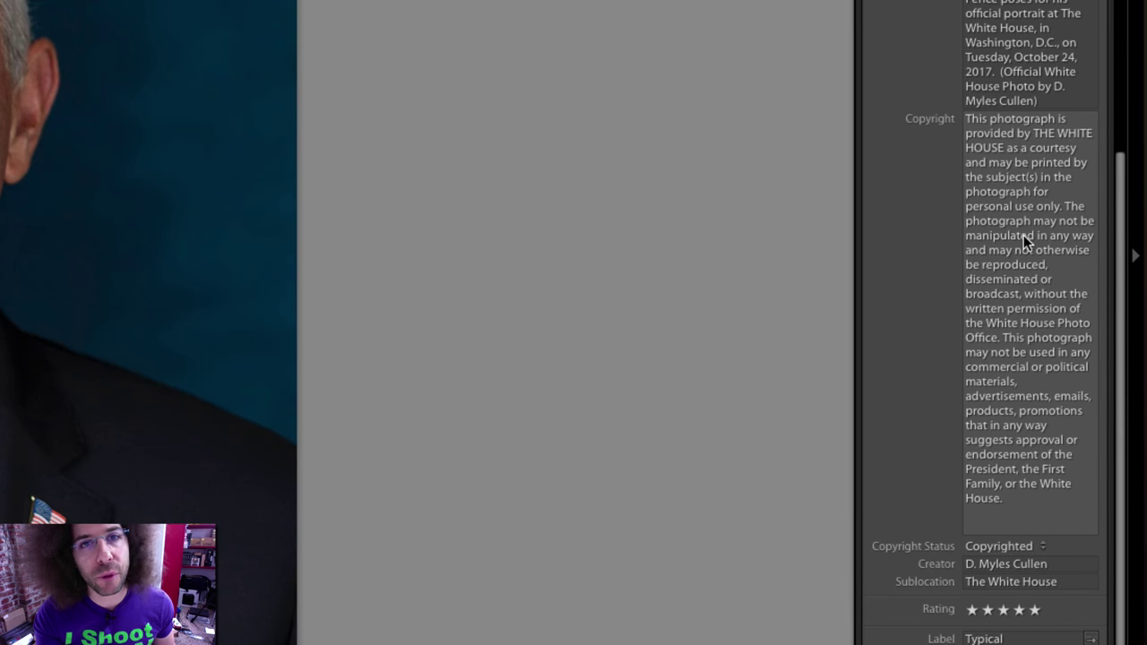
scroll(1024, 235, down, 4)
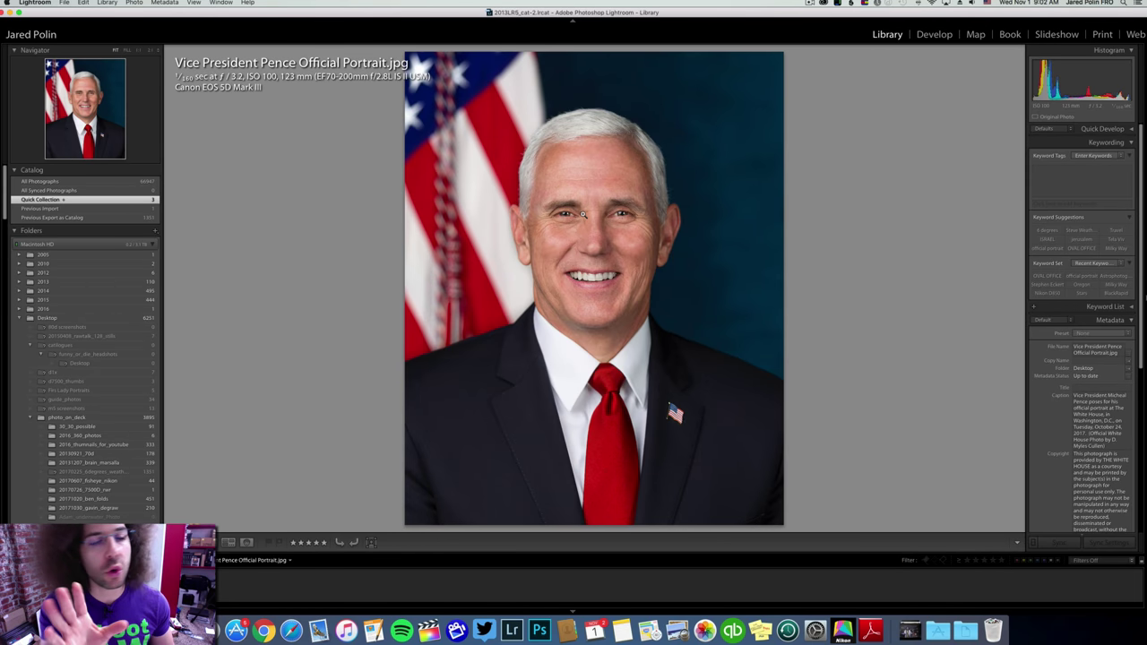
Step: Zoom to 1:1 on the vice-president's face, pan around it, then return to Fit
click(583, 214)
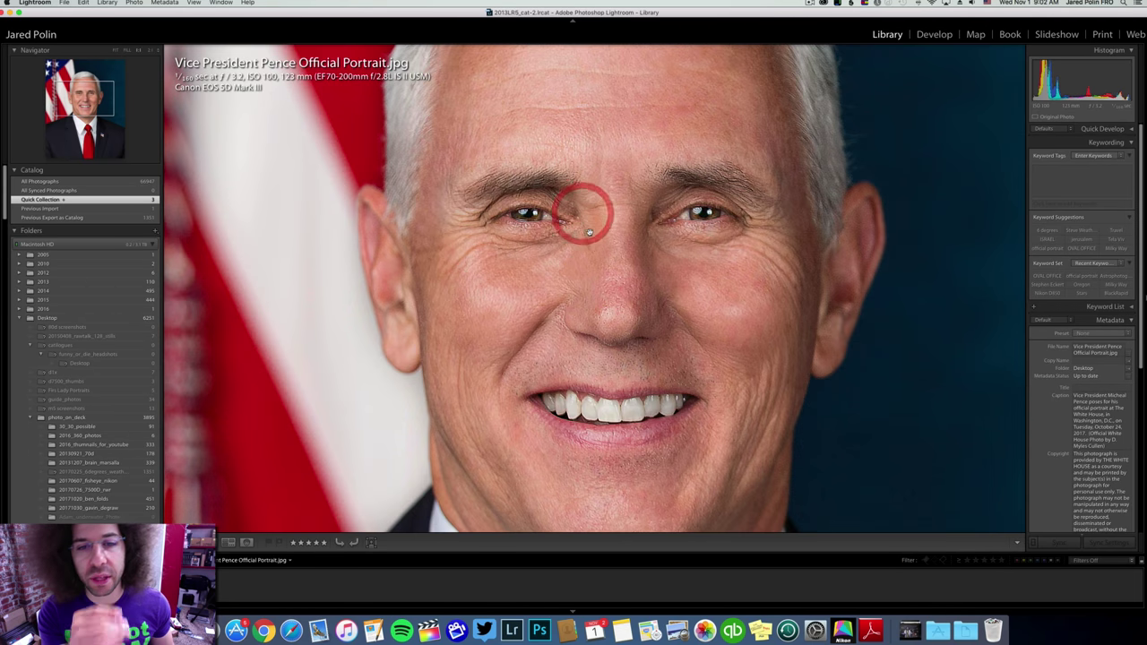
drag(610, 266, 622, 230)
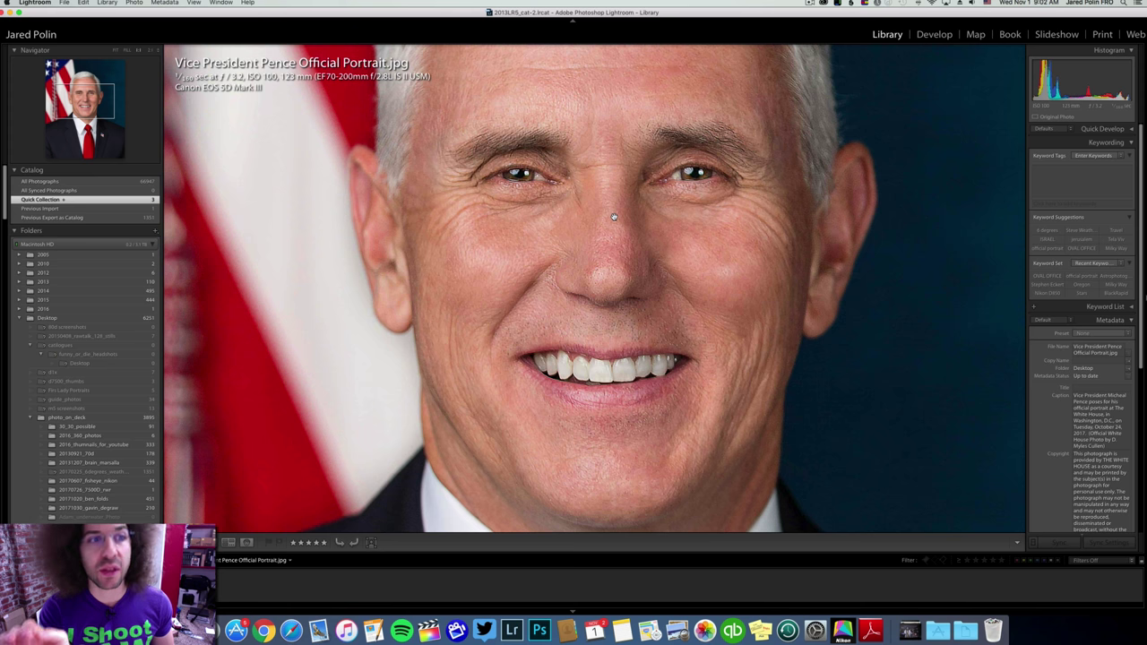
scroll(544, 178, up, 5)
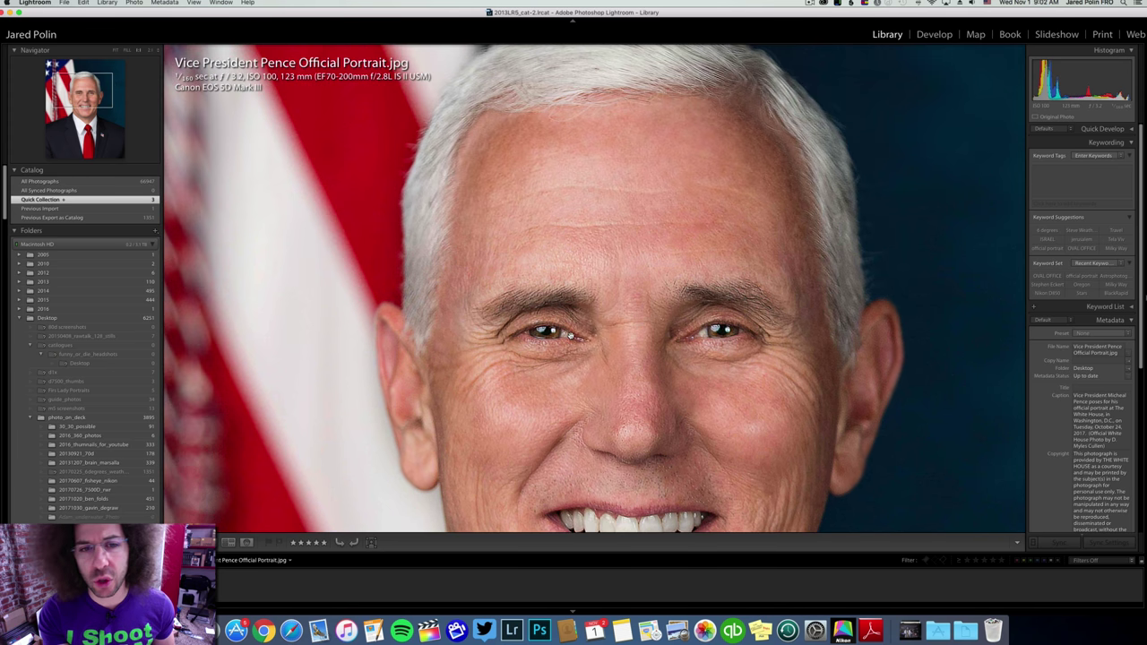
scroll(556, 224, down, 4)
scroll(538, 269, up, 5)
scroll(577, 160, up, 2)
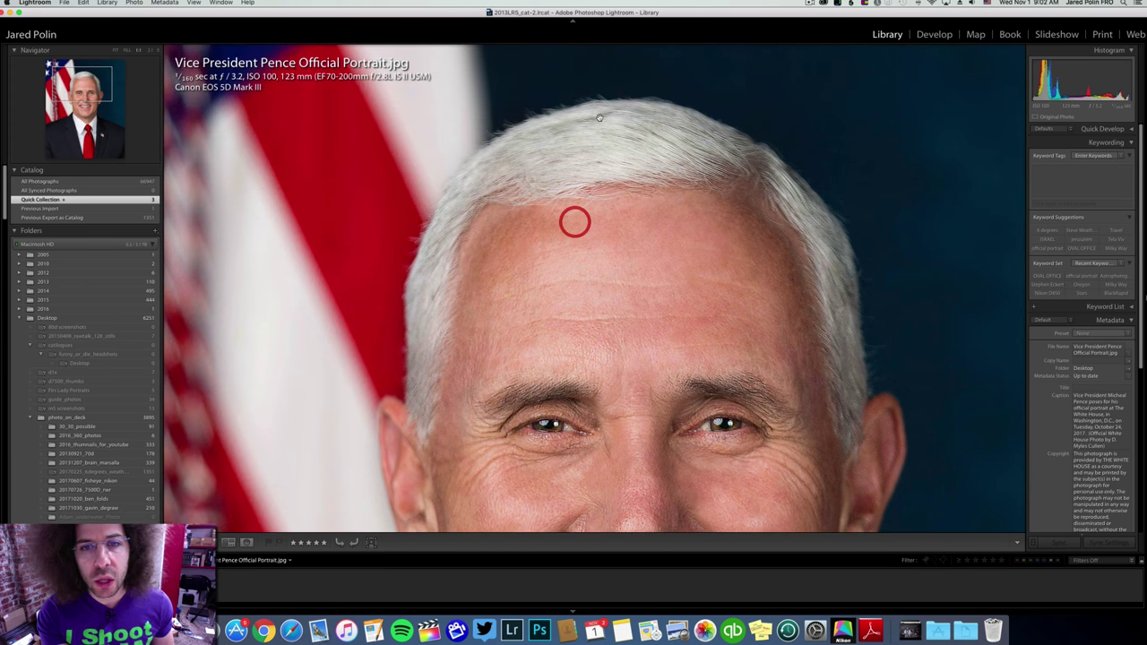
scroll(488, 260, down, 8)
click(546, 120)
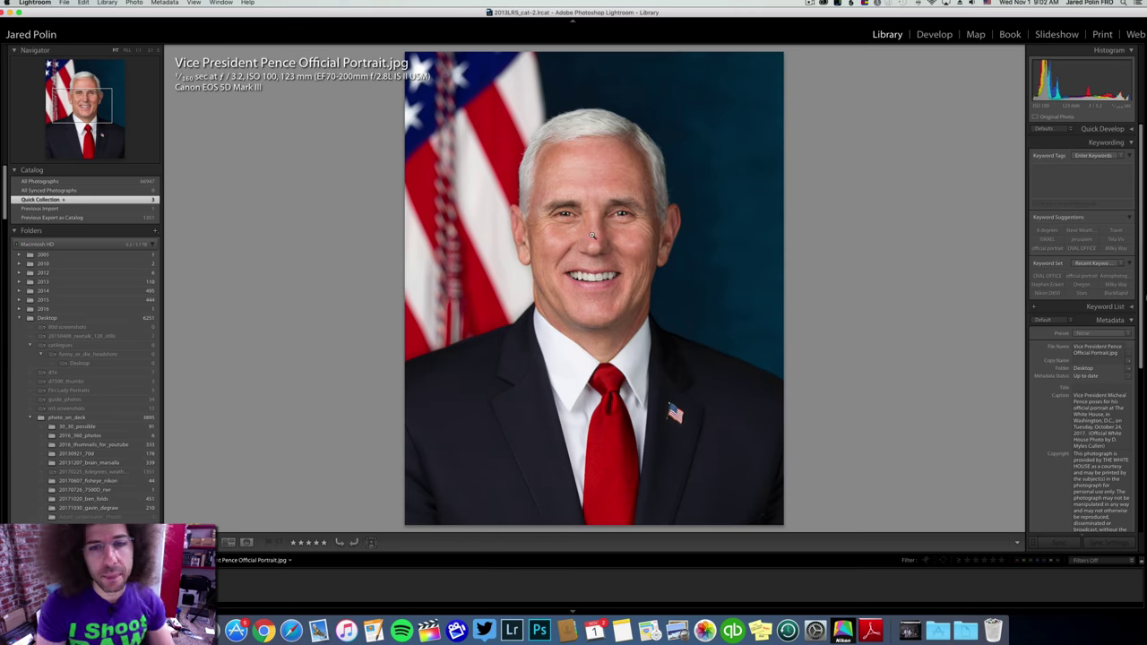
Step: Zoom in again around the nose and face, then advance to Donald_Trump_official_portraitt.jpg
click(592, 234)
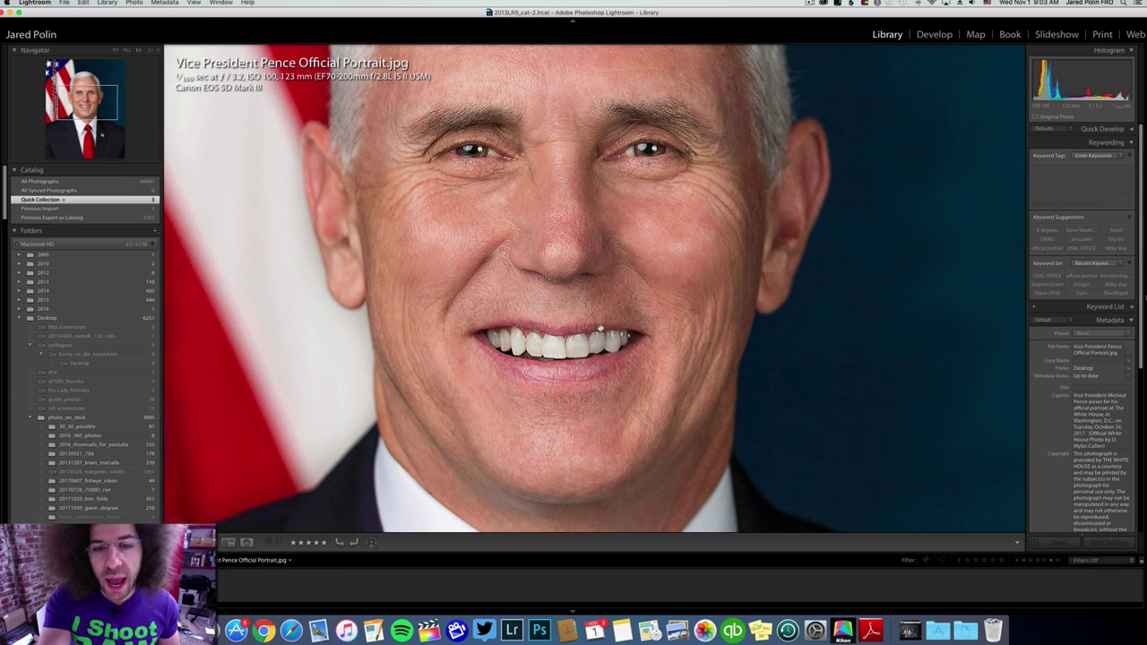
click(463, 241)
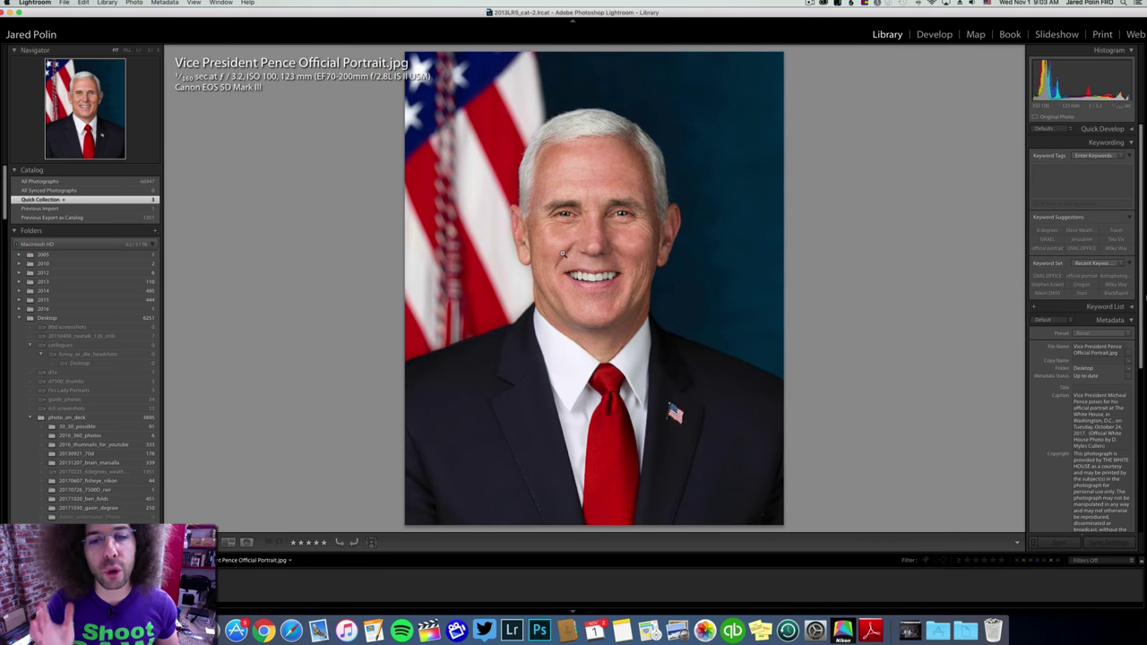
click(602, 229)
click(594, 243)
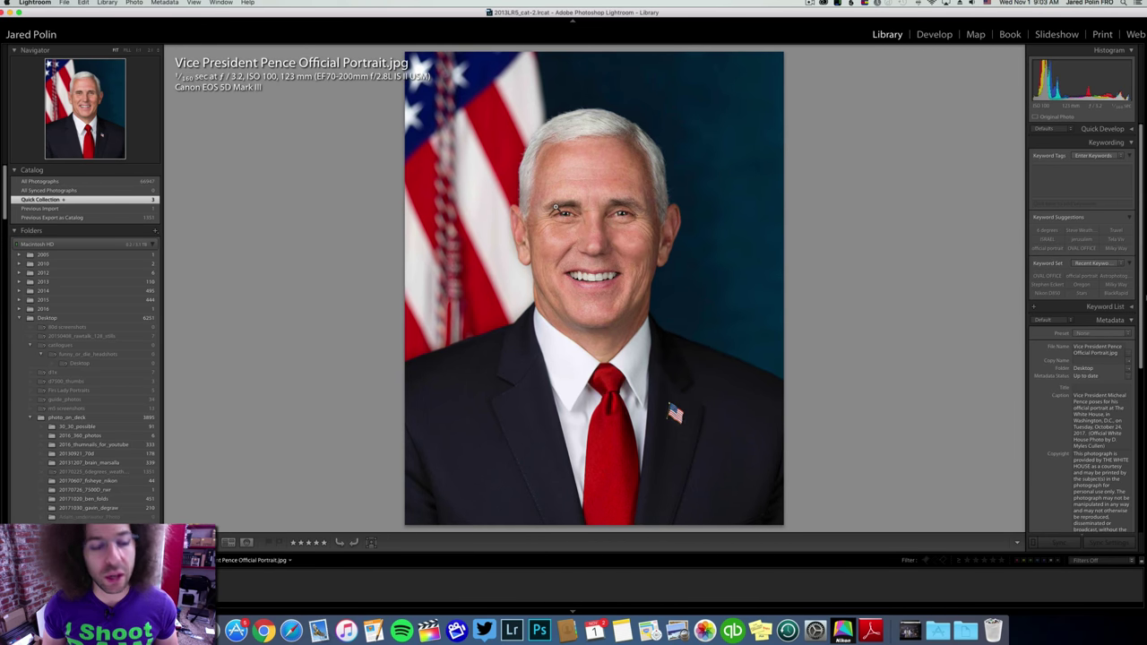
key(Right)
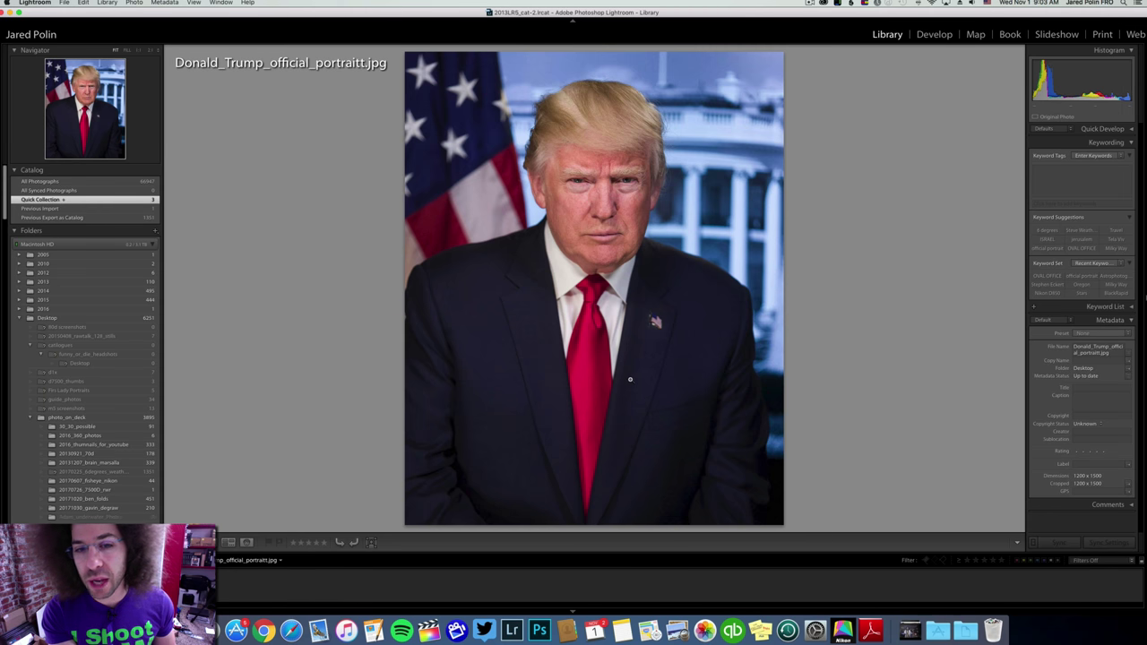
Step: Zoom on the lapel pin and back, then open President Trump Official Portrait1.jpg in Develop
click(633, 313)
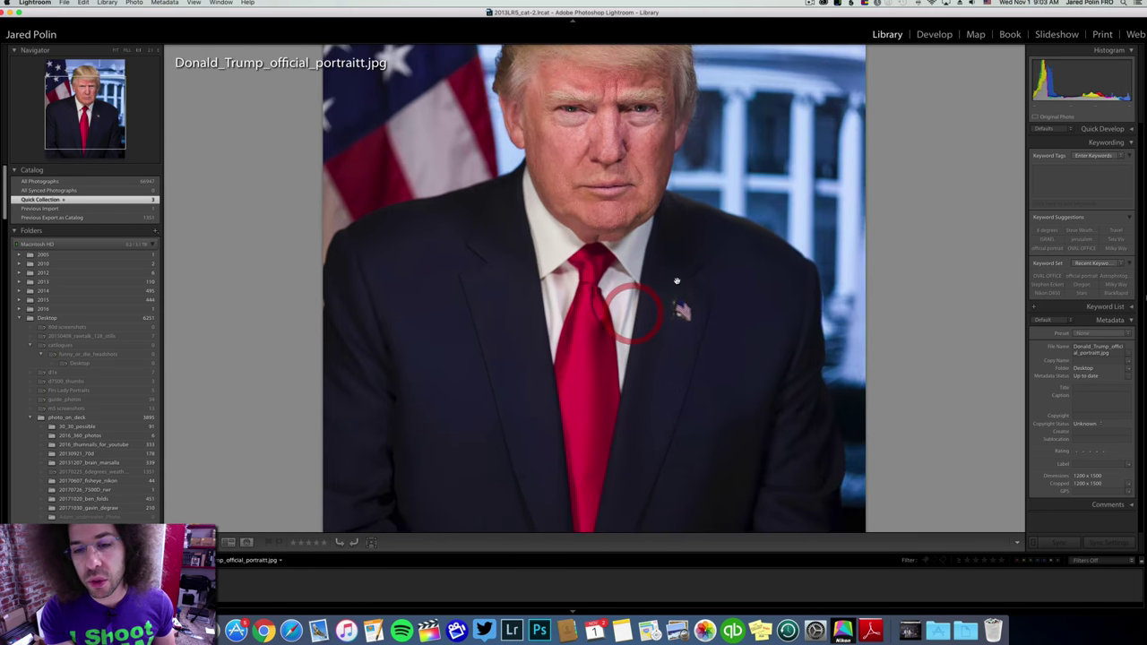
click(606, 155)
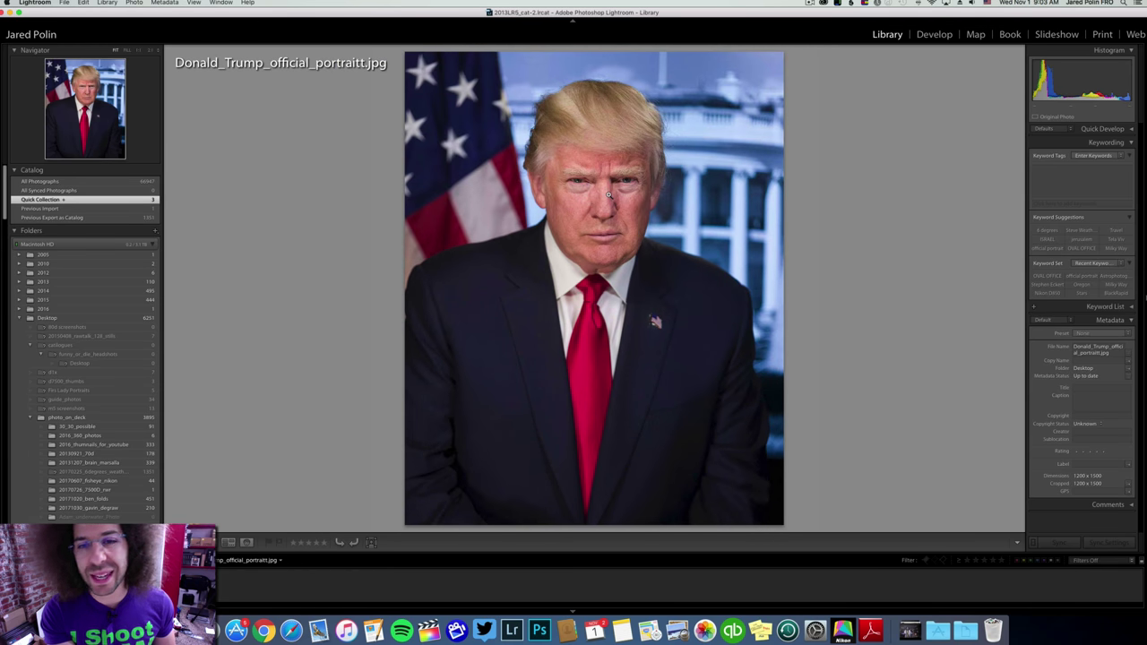
key(Right)
key(Right)
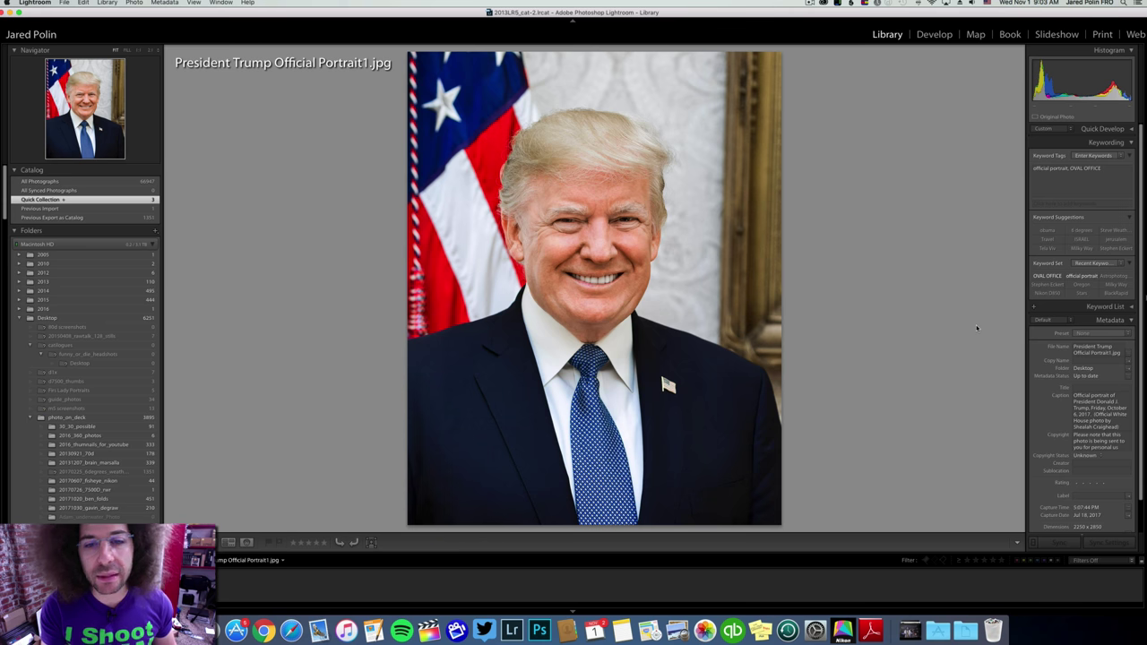
click(934, 34)
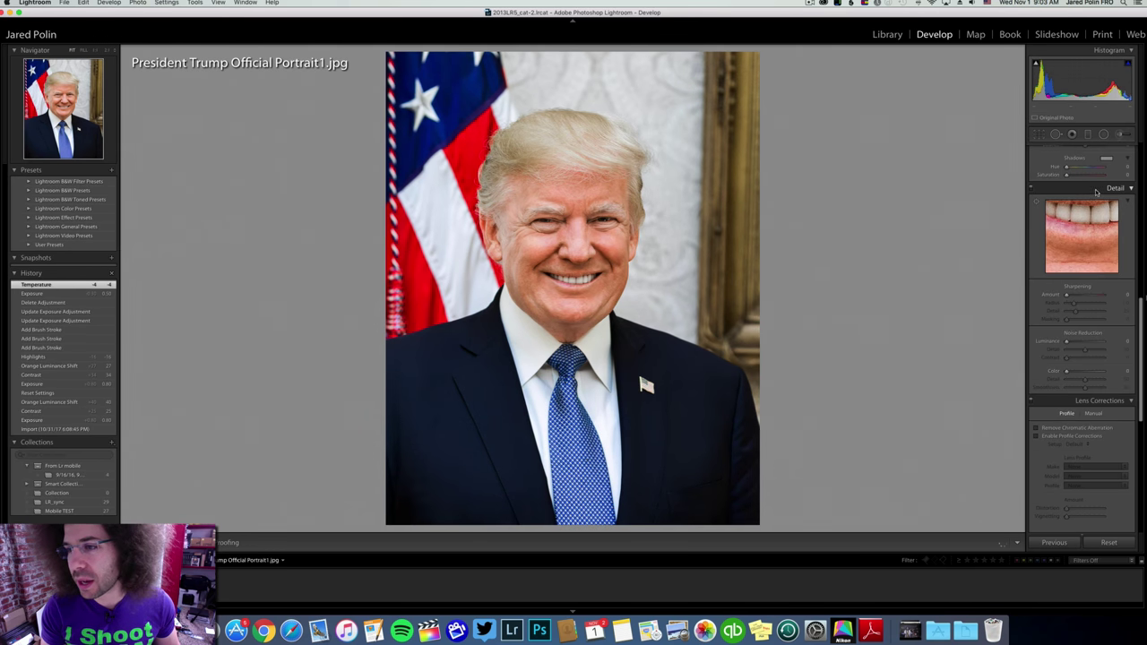
Step: Set Tint to +11 and Shadows to +12, then compare the portrait with the original
scroll(1089, 231, down, 1)
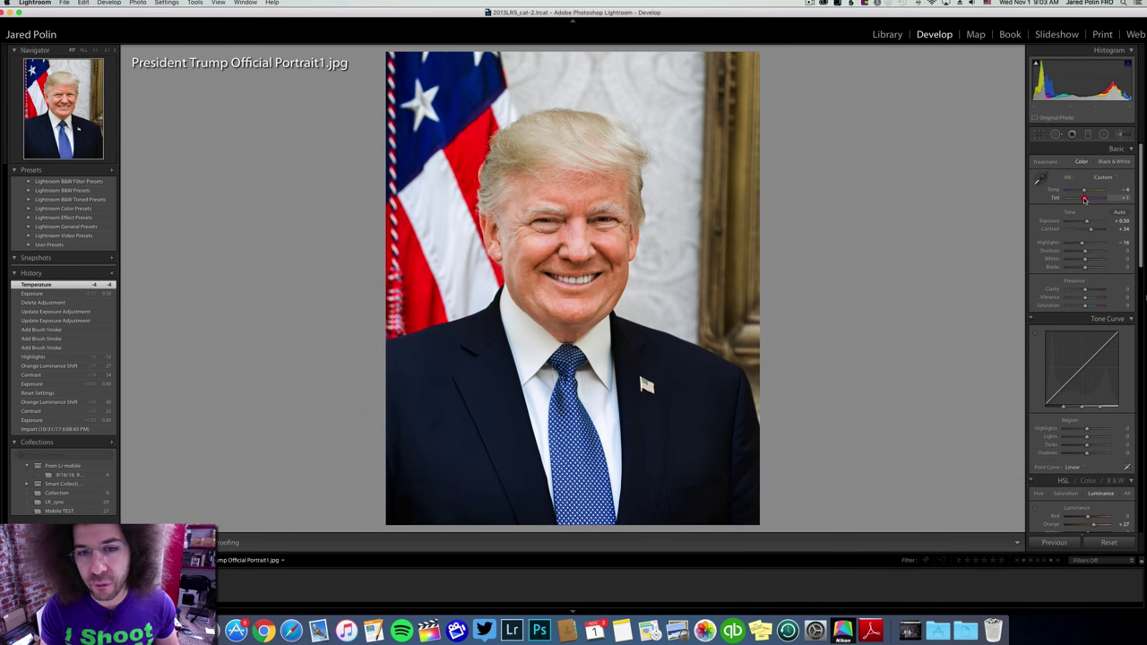
drag(1086, 200, 1089, 221)
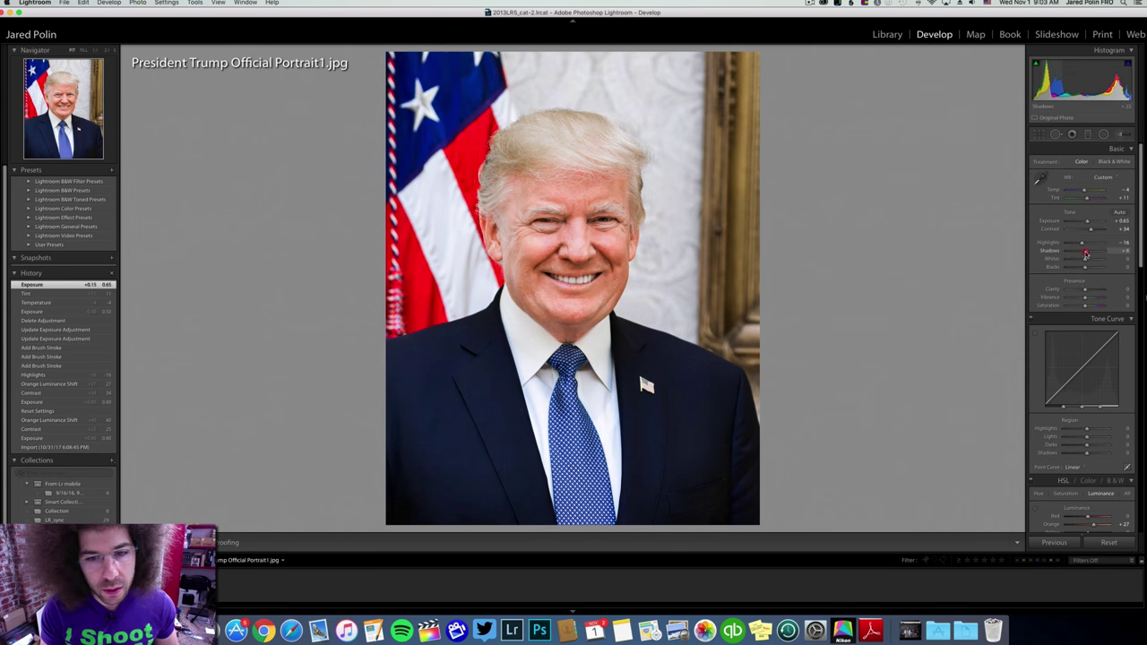
drag(1086, 254, 1086, 253)
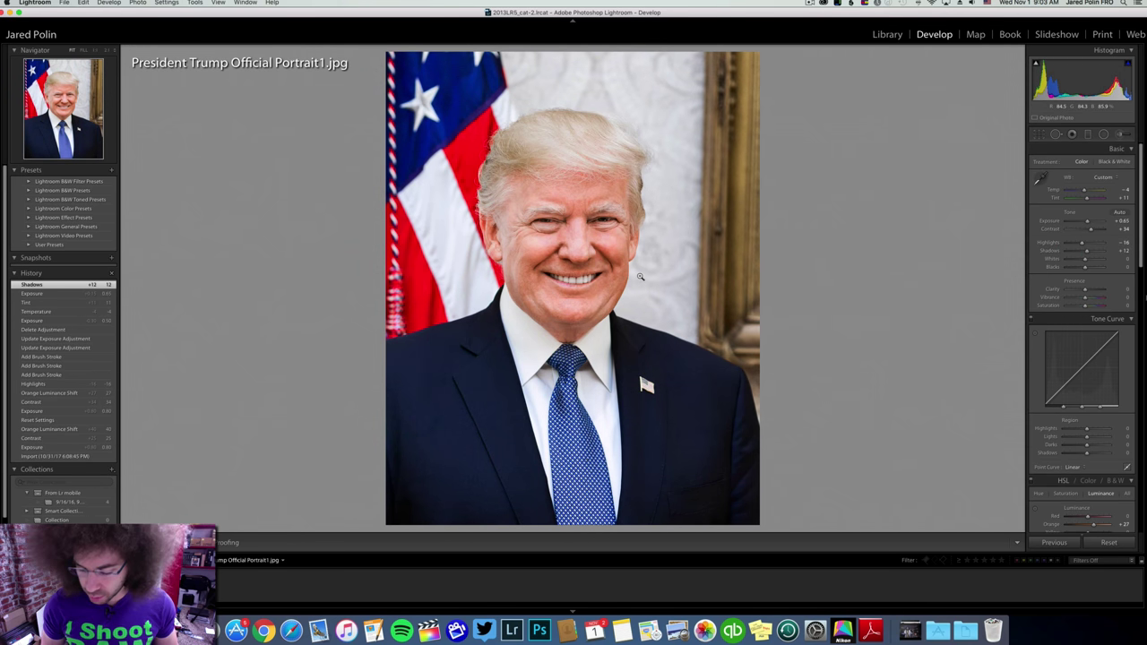
key(backslash)
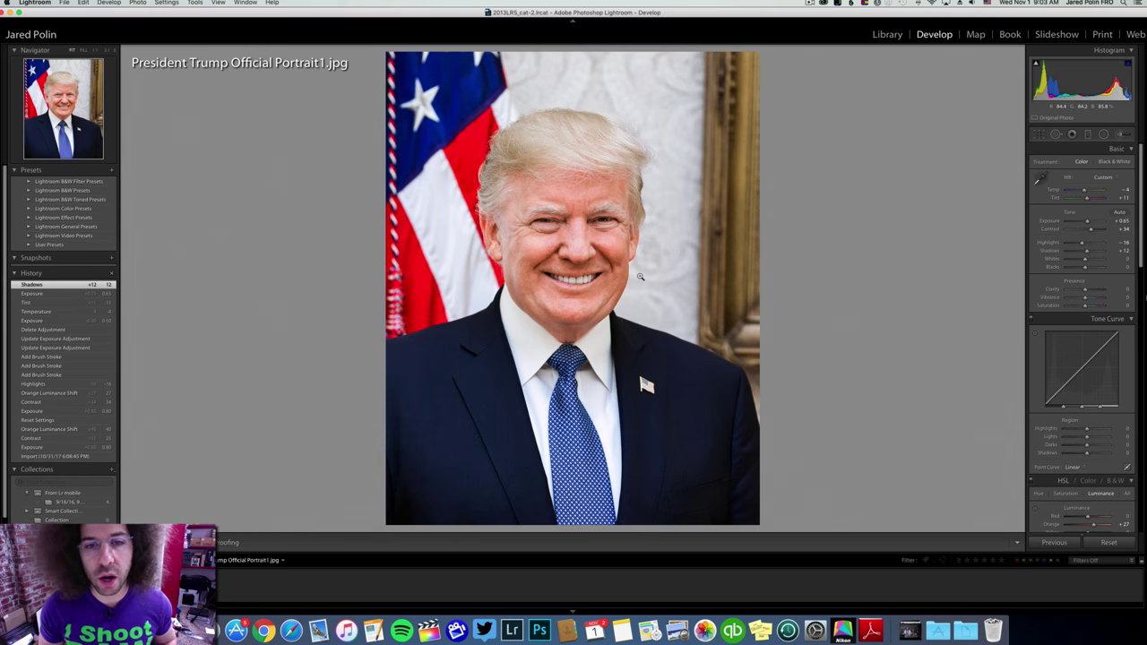